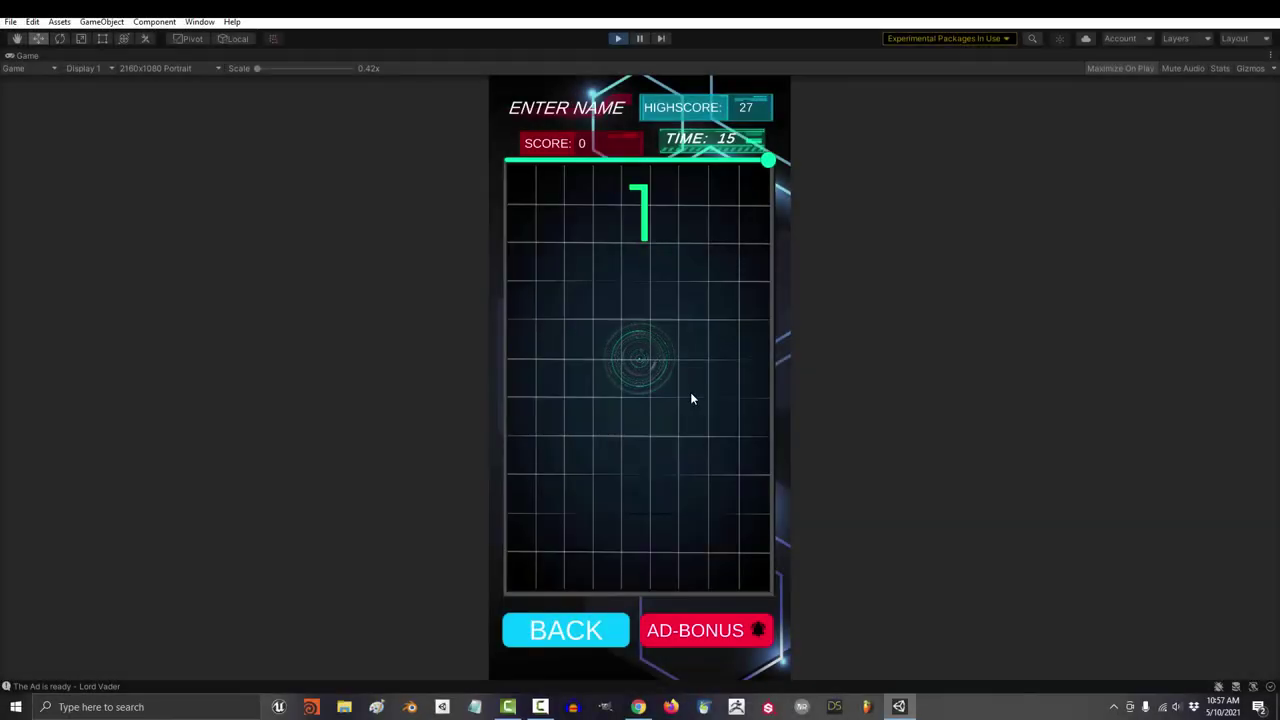
Step: Hit the Reacter target after the countdown so the score becomes 1
click(640, 360)
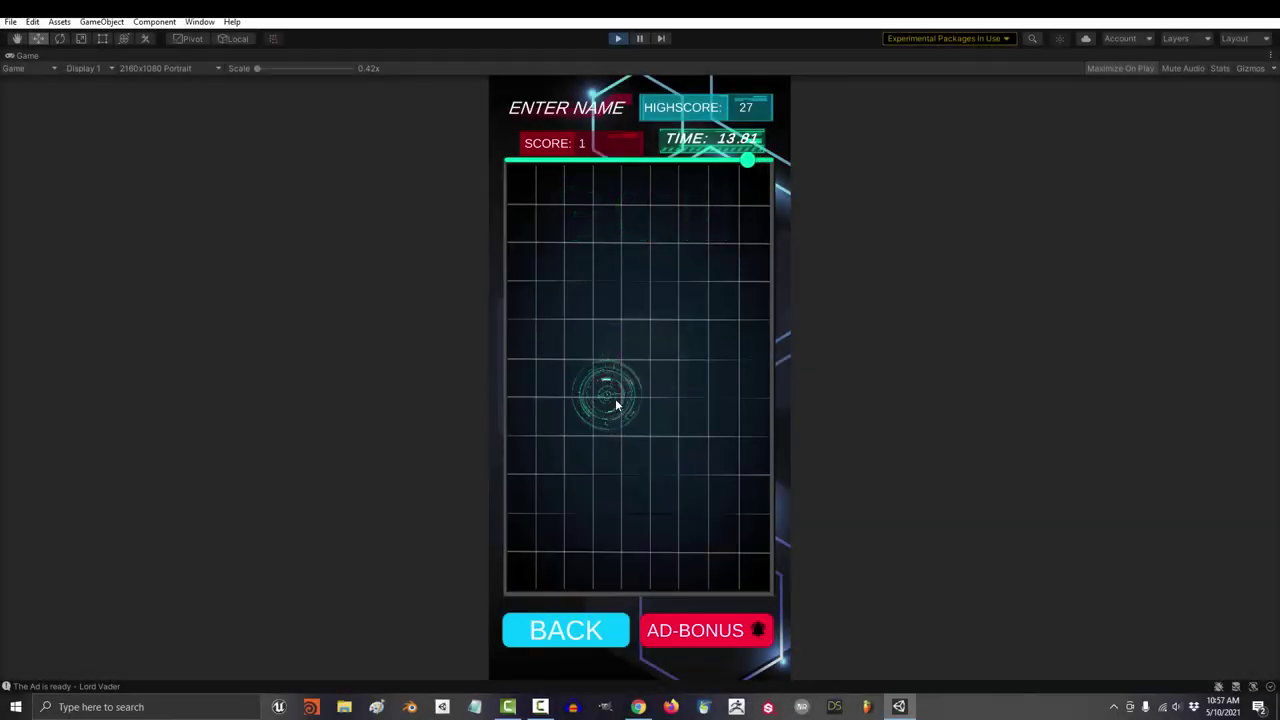
Step: Hit the moved target again, then enter the public developer name and secondary contact email
click(615, 398)
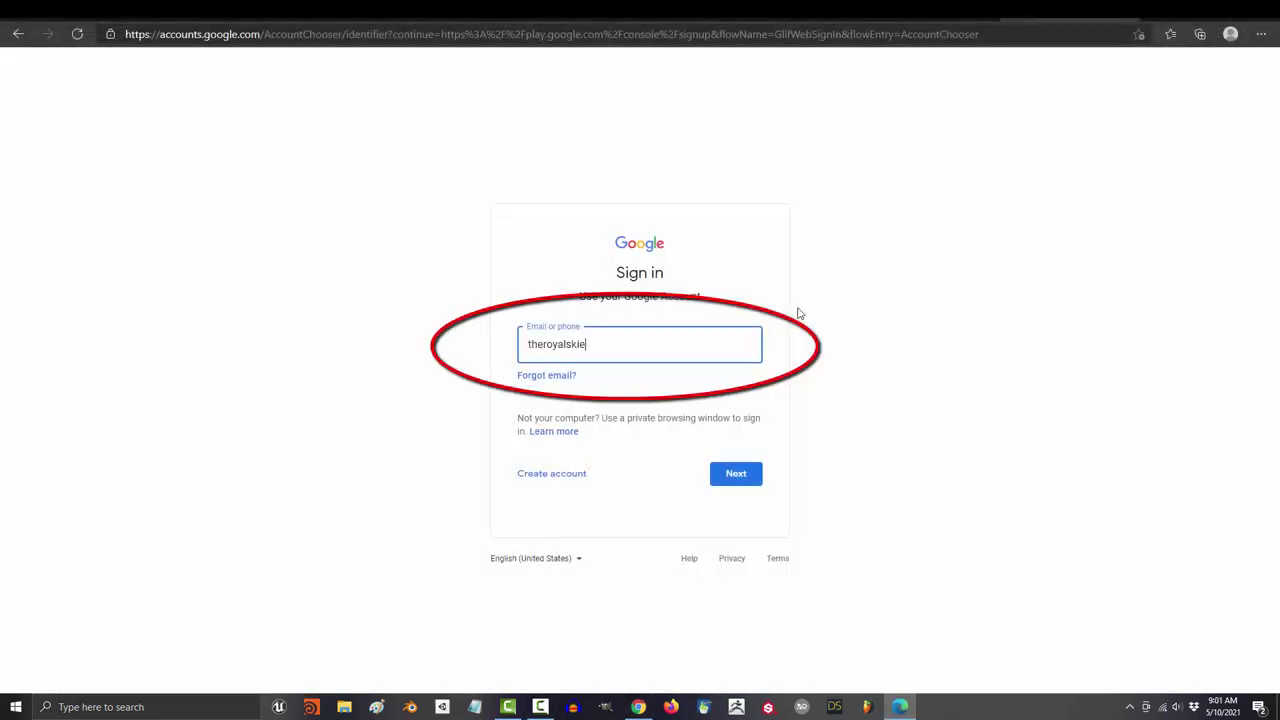
click(734, 477)
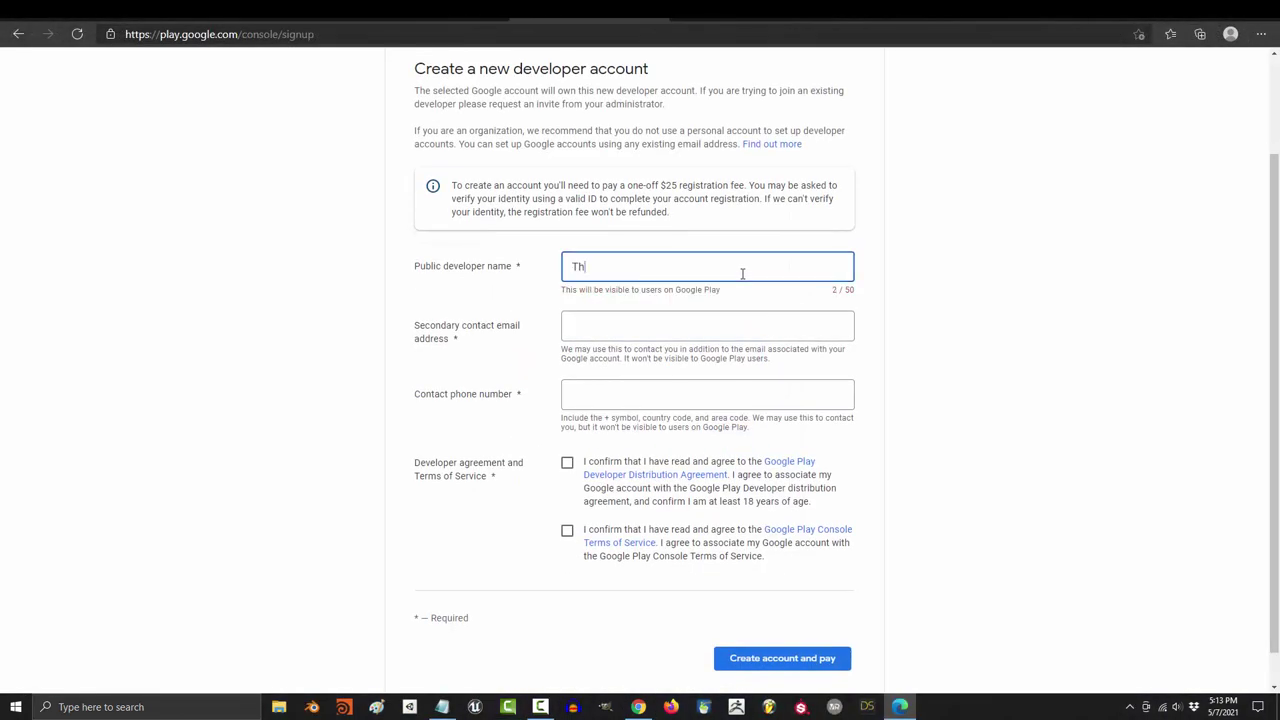
text(isMyName)
key(Tab)
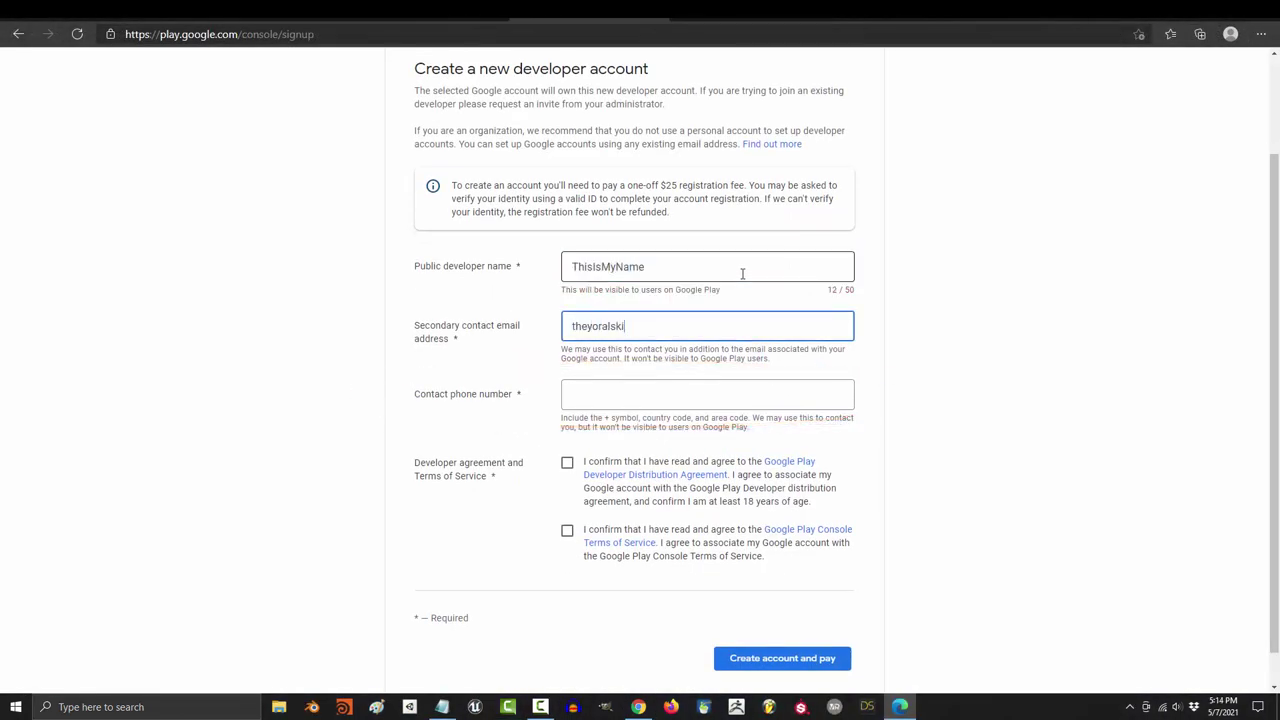
key(Tab)
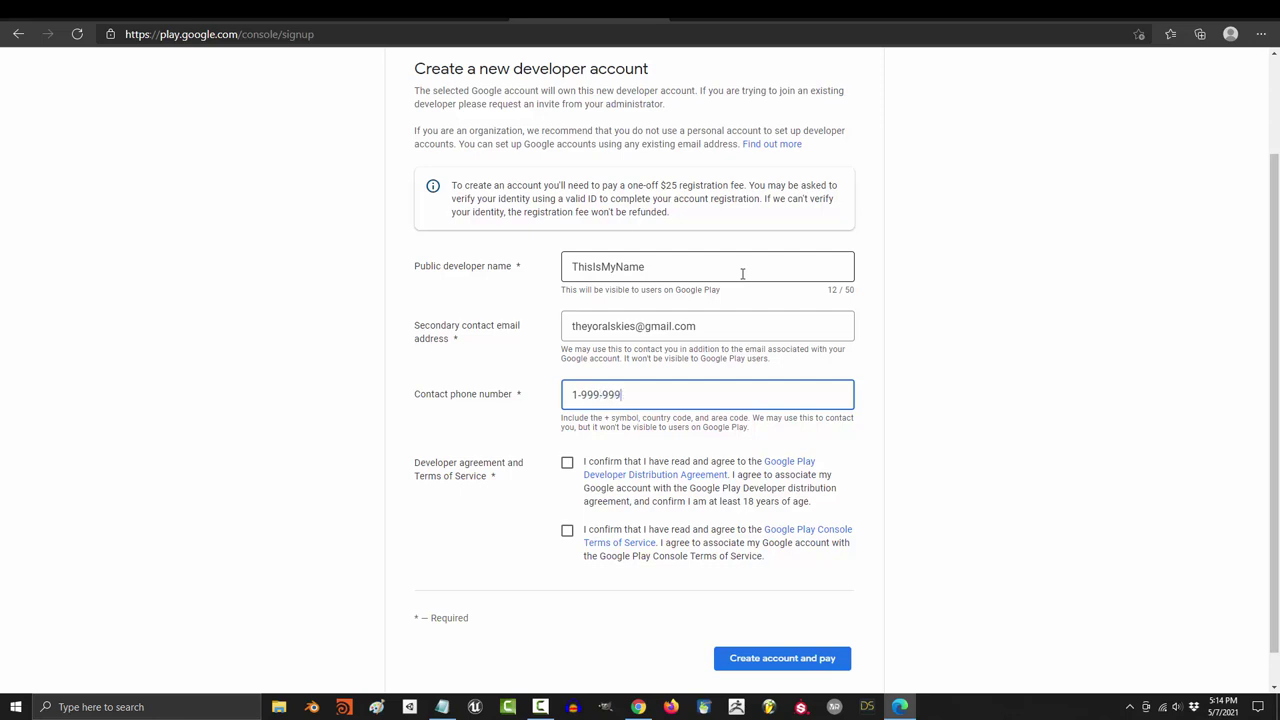
Step: Accept the Developer Distribution Agreement and Terms of Service, then review Policy status and Users and permissions
scroll(742, 273, down, 1)
click(567, 424)
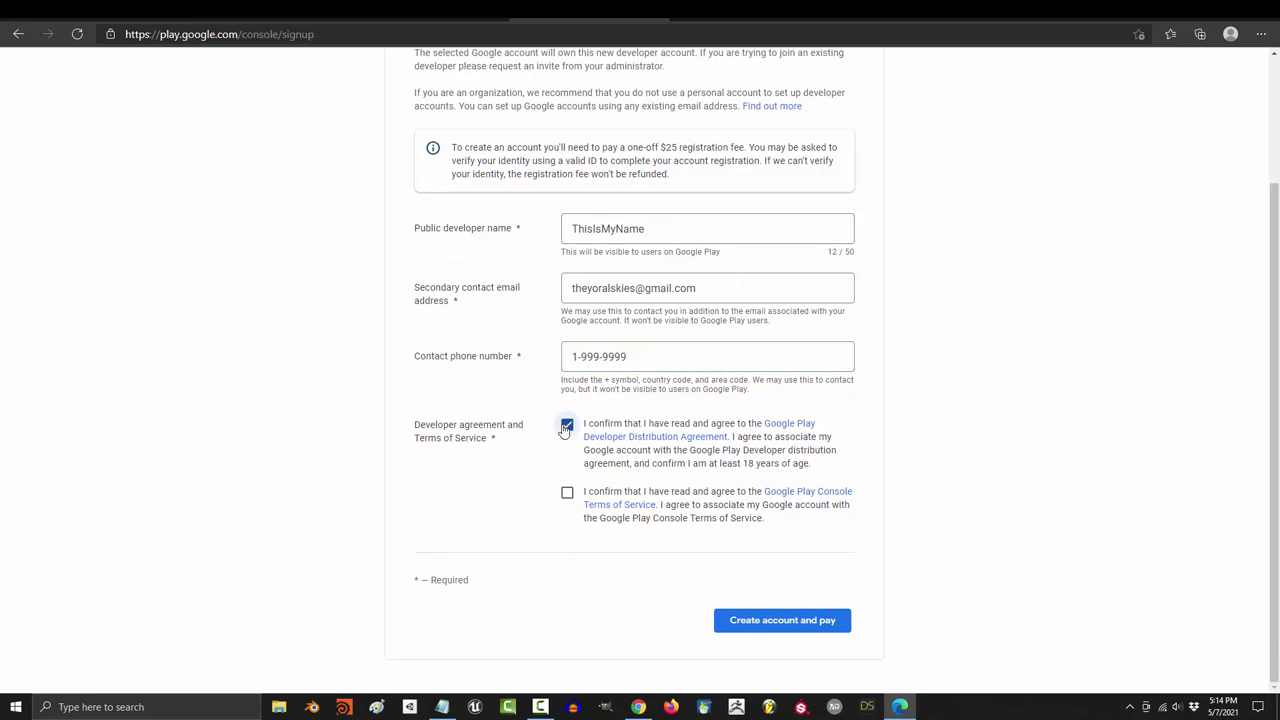
click(567, 492)
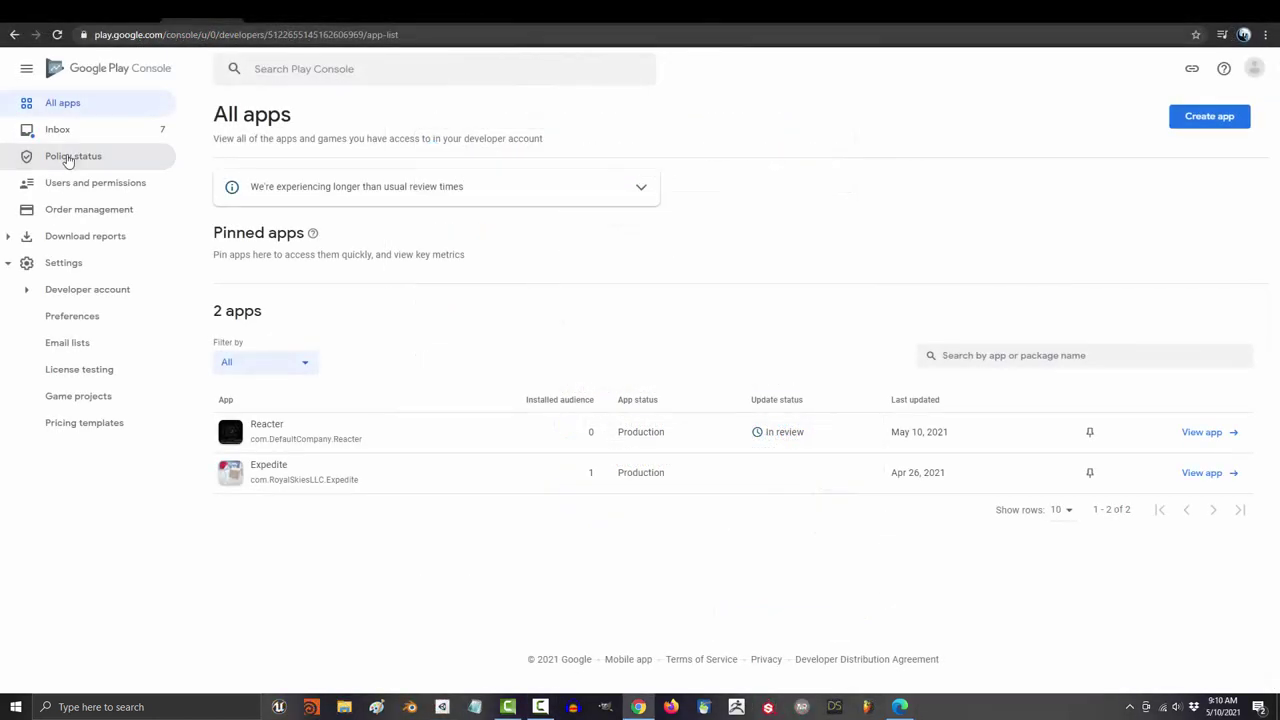
click(66, 158)
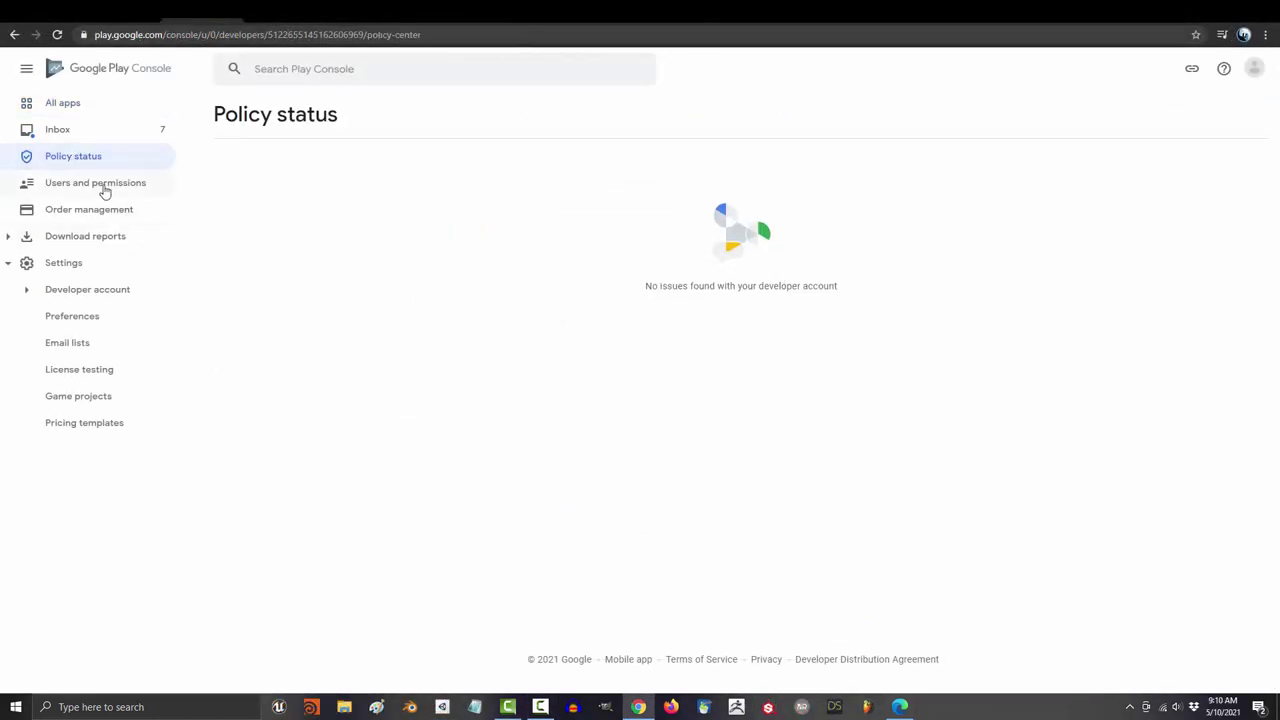
click(100, 184)
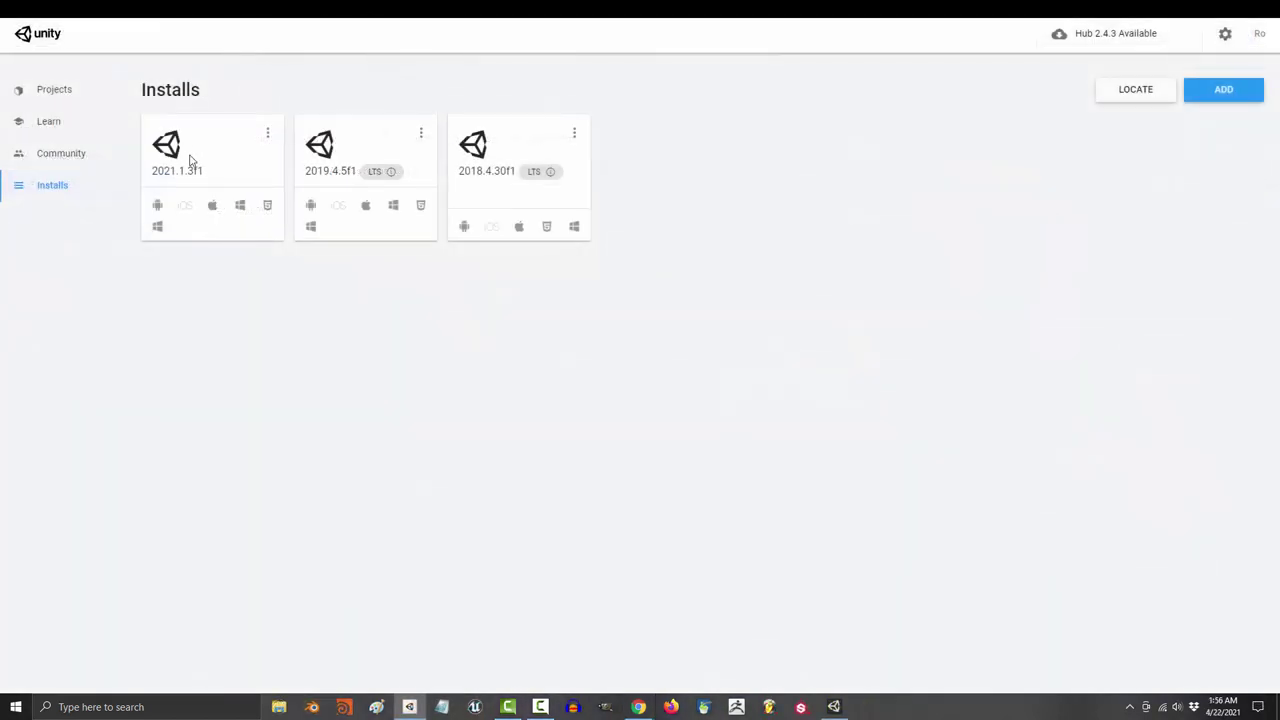
Step: In Unity Hub, add modules to the 2021.1.3f1 install and expand Android Build Support
click(268, 138)
click(210, 142)
click(451, 297)
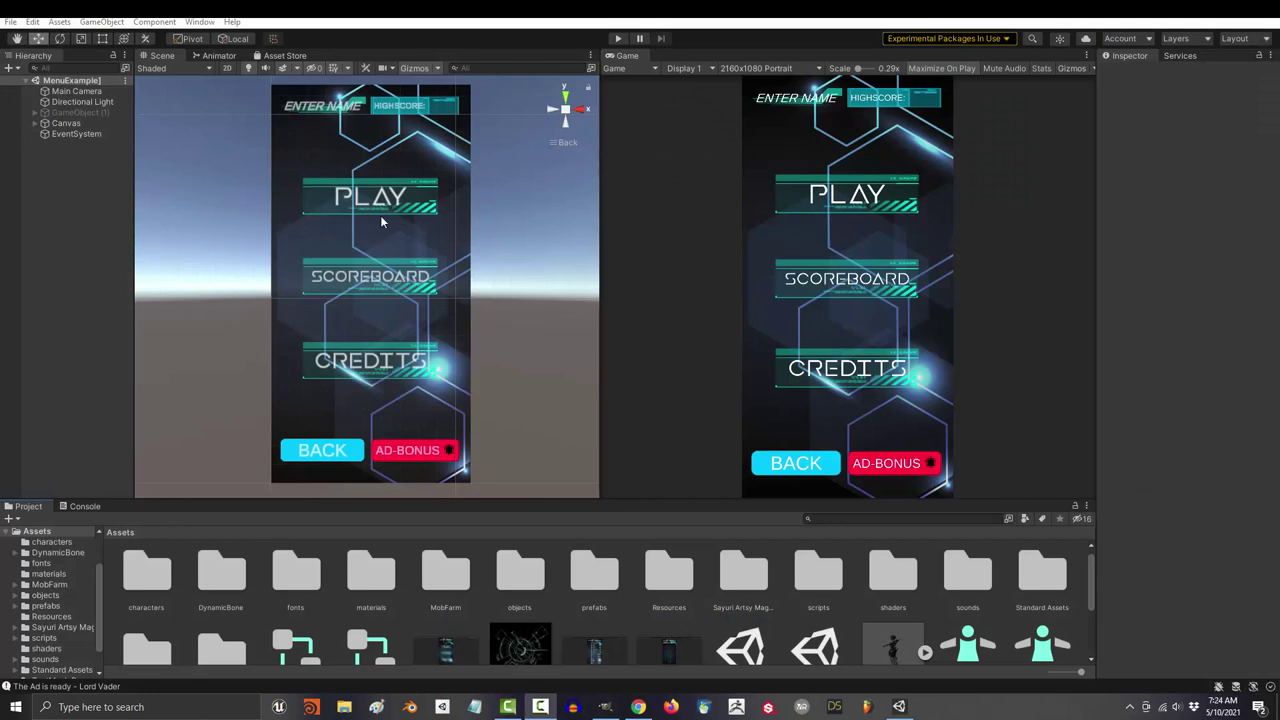
Step: Add the open MenuExample scene to the build in Build Settings
click(12, 22)
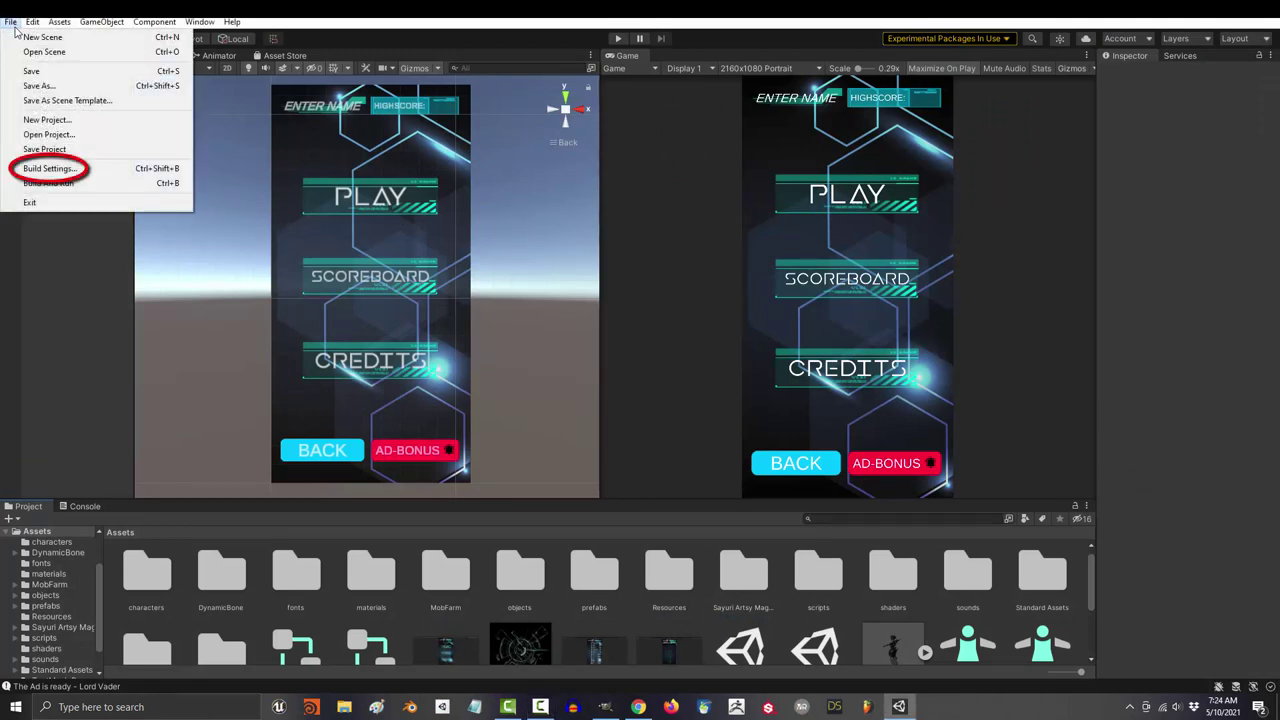
click(58, 170)
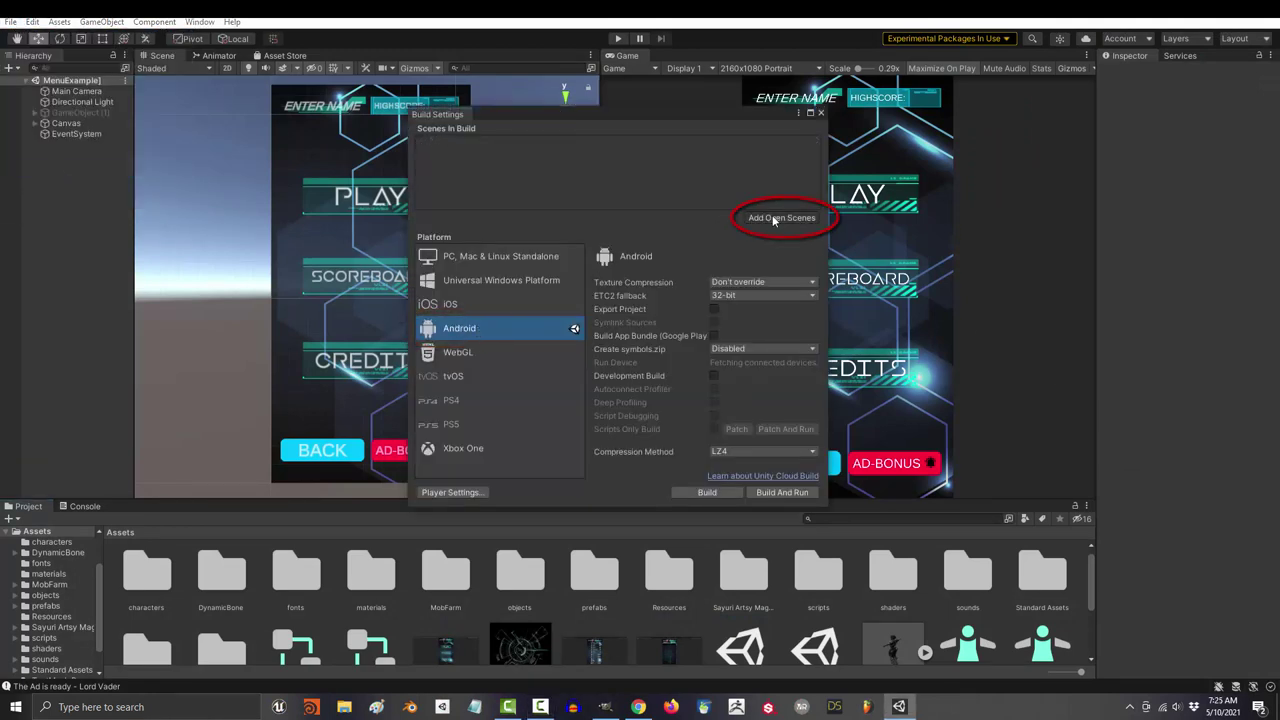
click(781, 217)
Step: In Player Settings, check company Royal Skies, product Reacter, version 0.1, and set icon2 as default icon
click(467, 494)
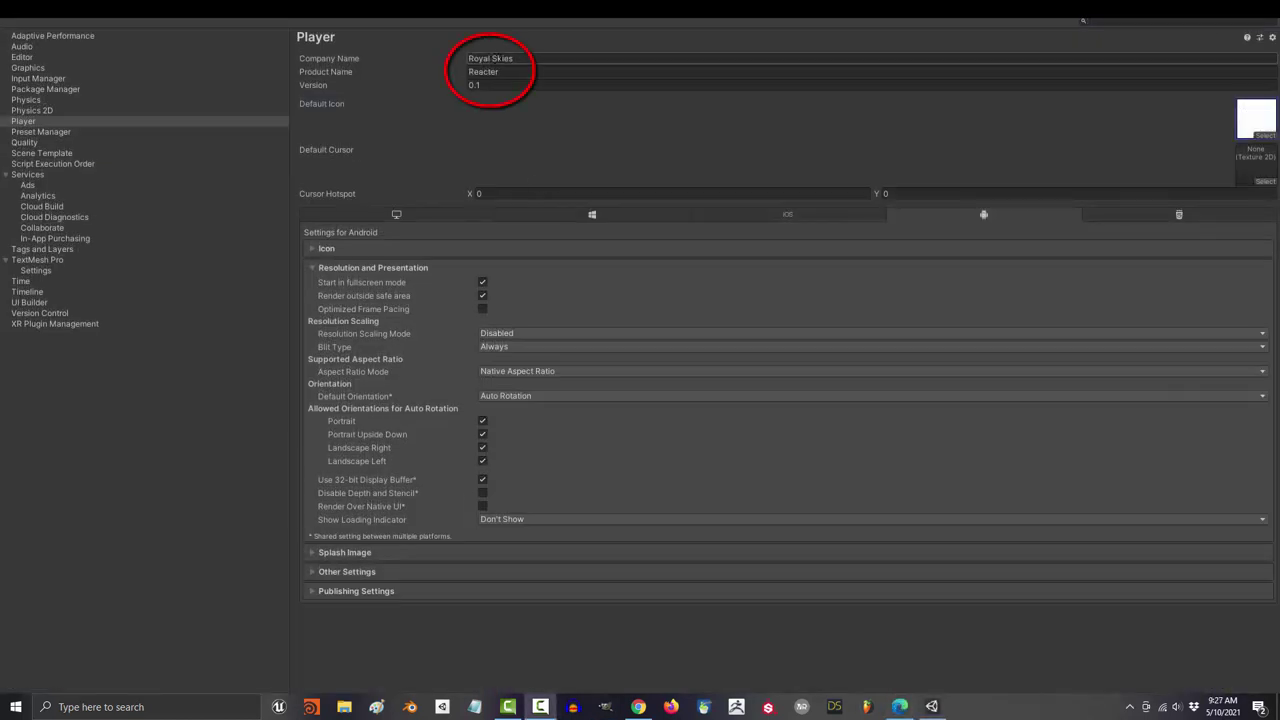
click(529, 58)
click(529, 72)
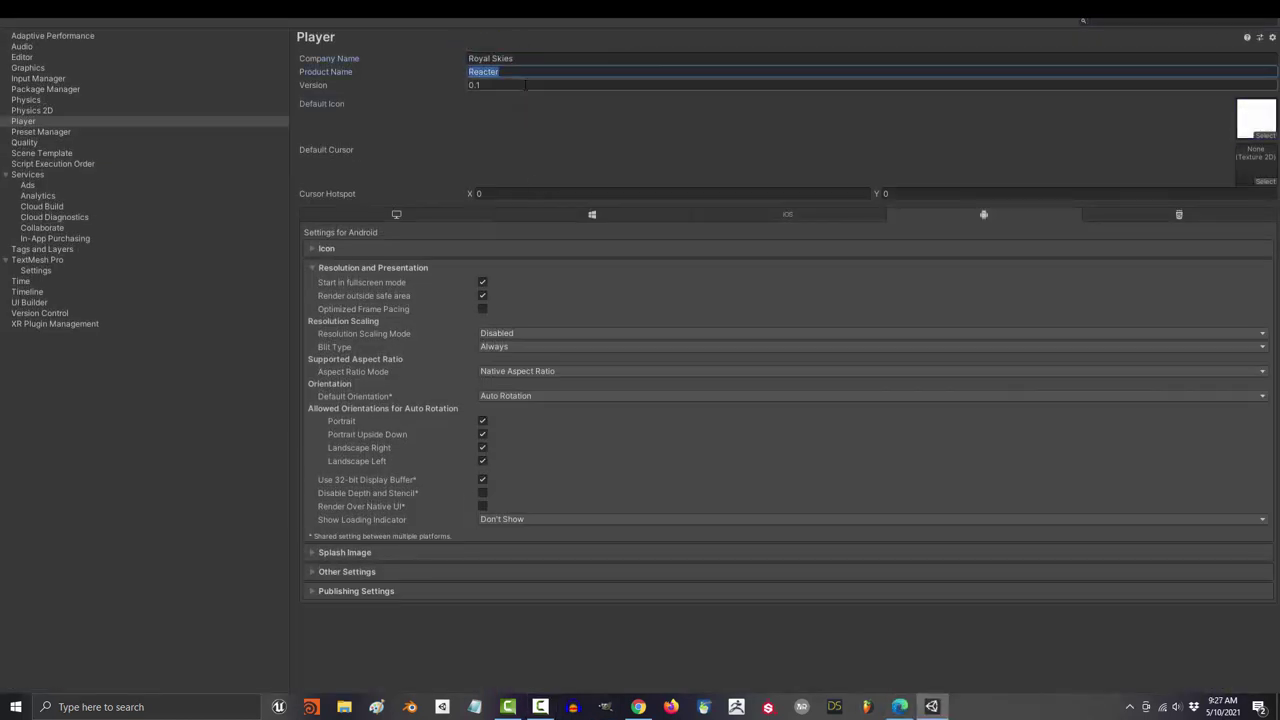
click(550, 85)
click(1262, 134)
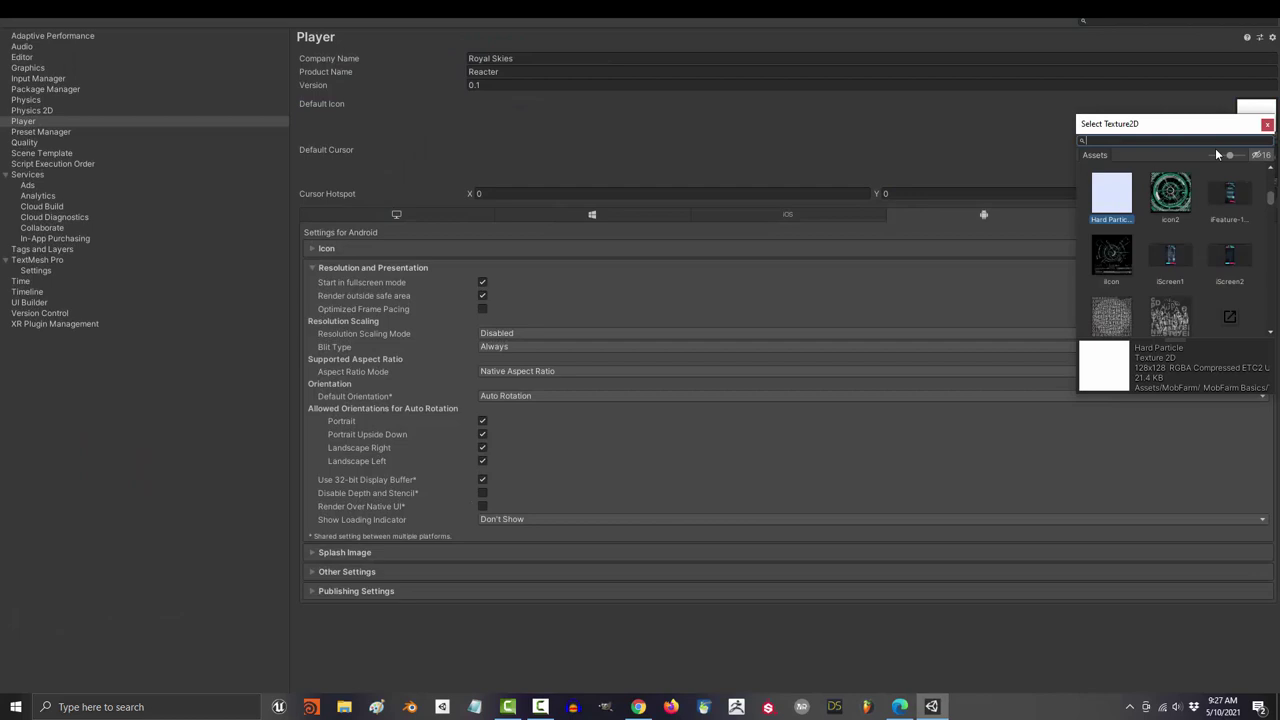
click(1168, 198)
click(963, 142)
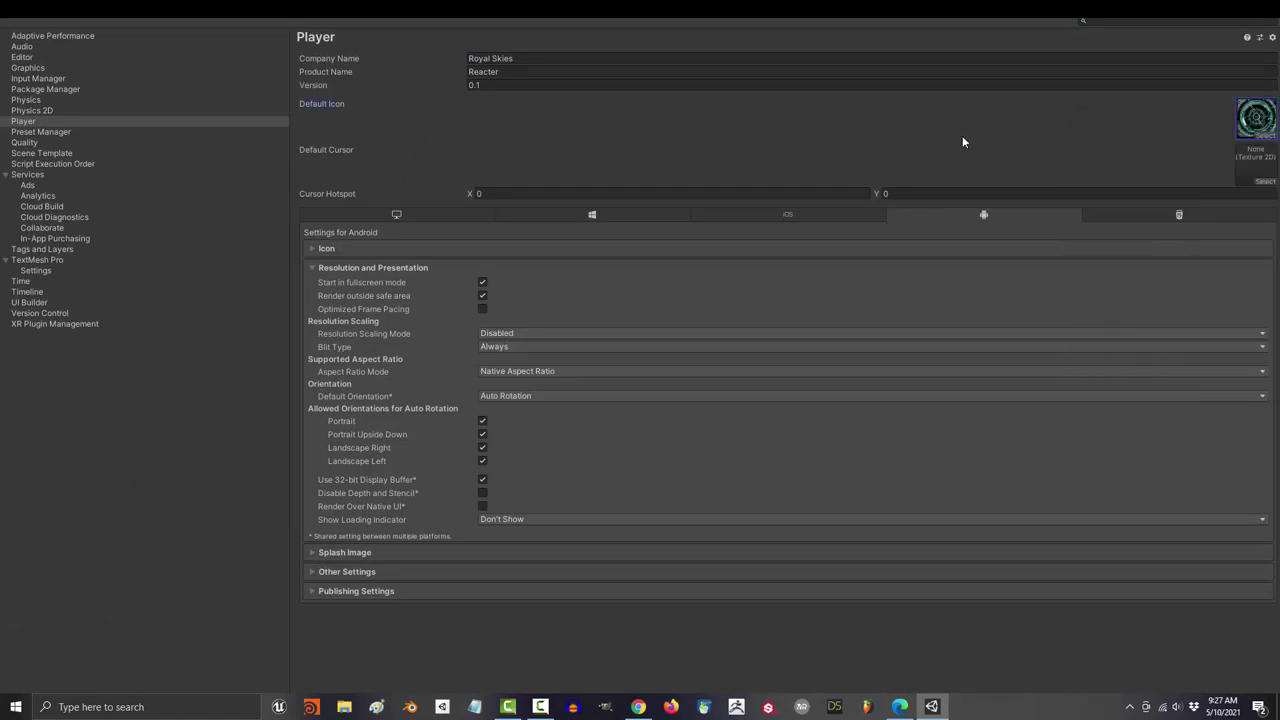
Step: Switch the scripting backend to IL2CPP and enable the ARM64 architecture
click(393, 268)
click(383, 309)
scroll(382, 310, down, 10)
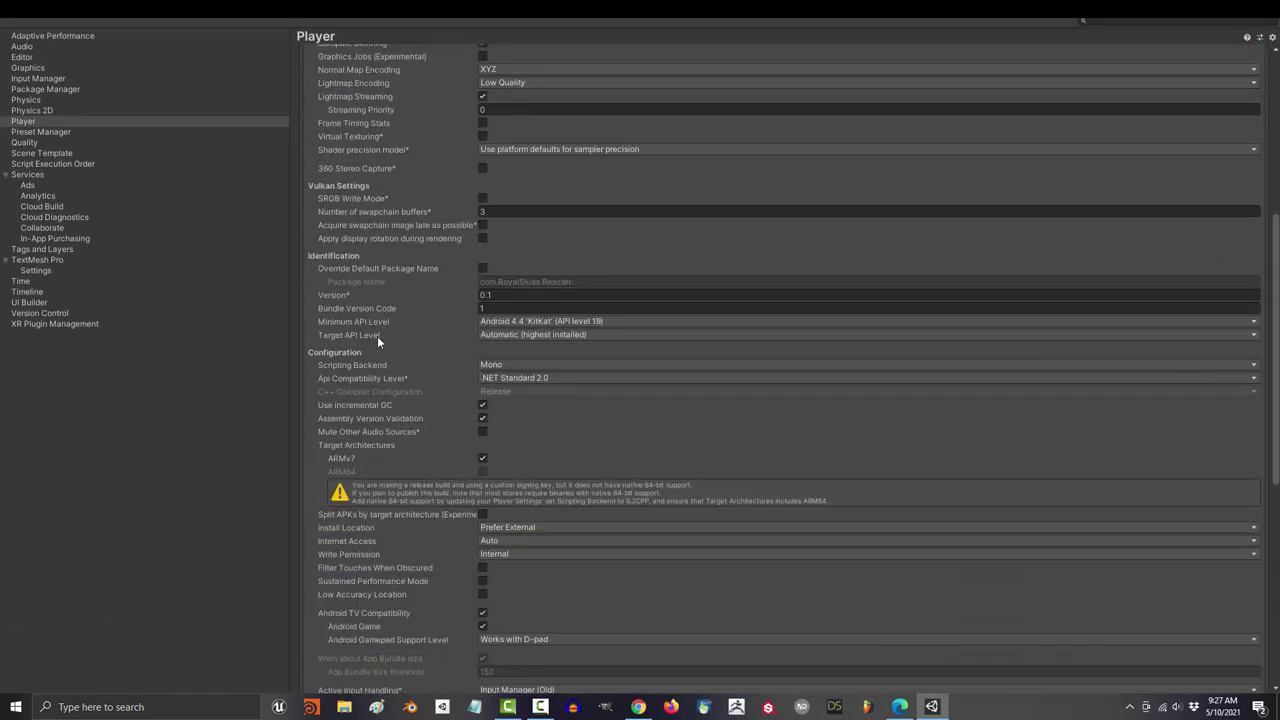
click(505, 365)
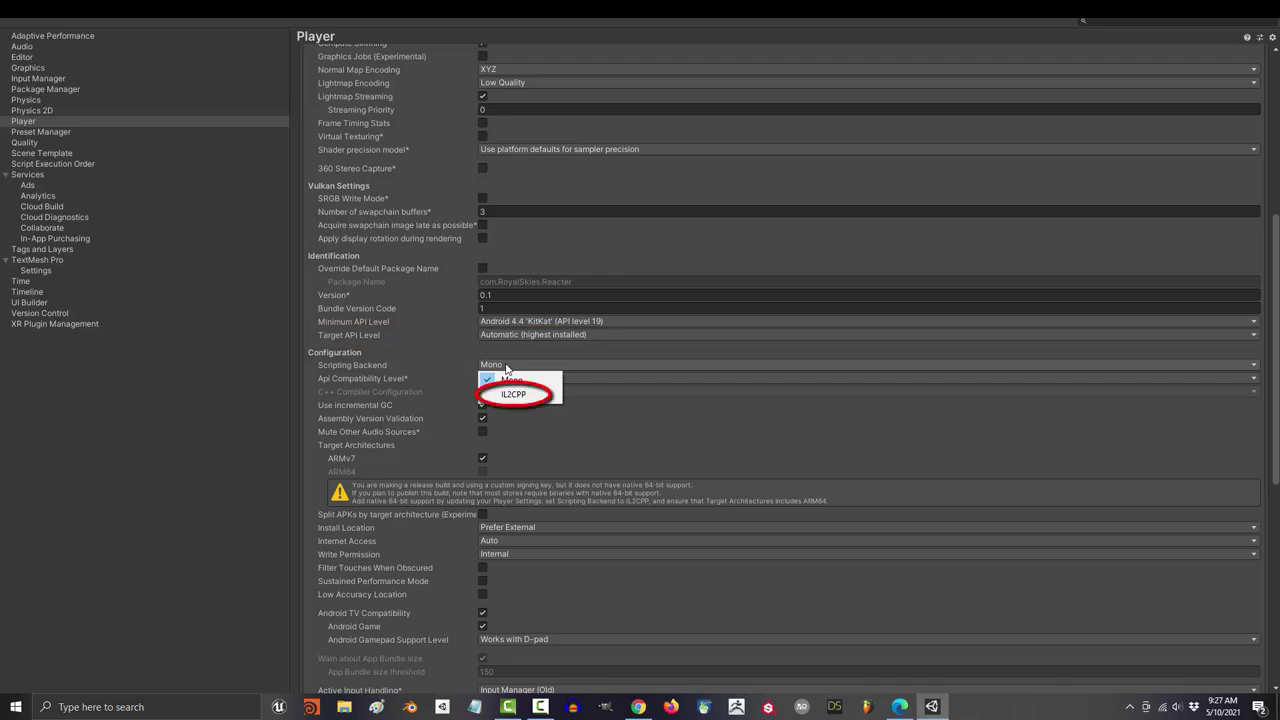
click(516, 394)
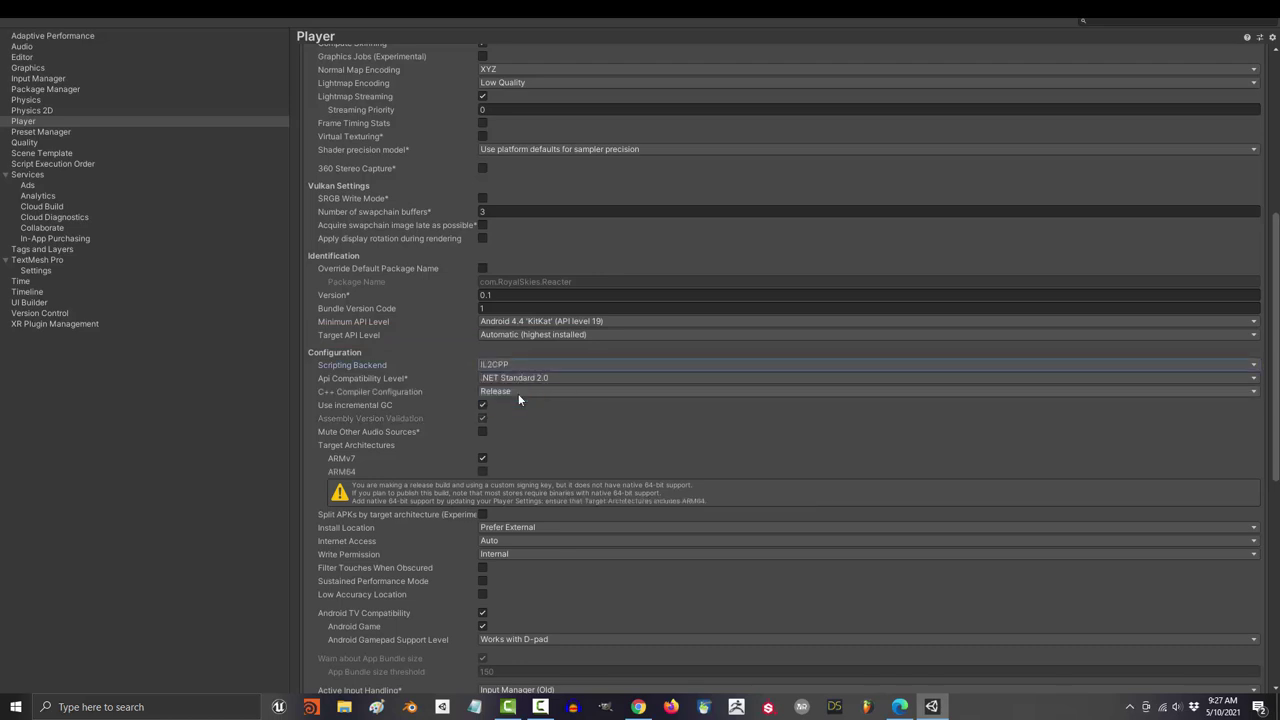
click(483, 471)
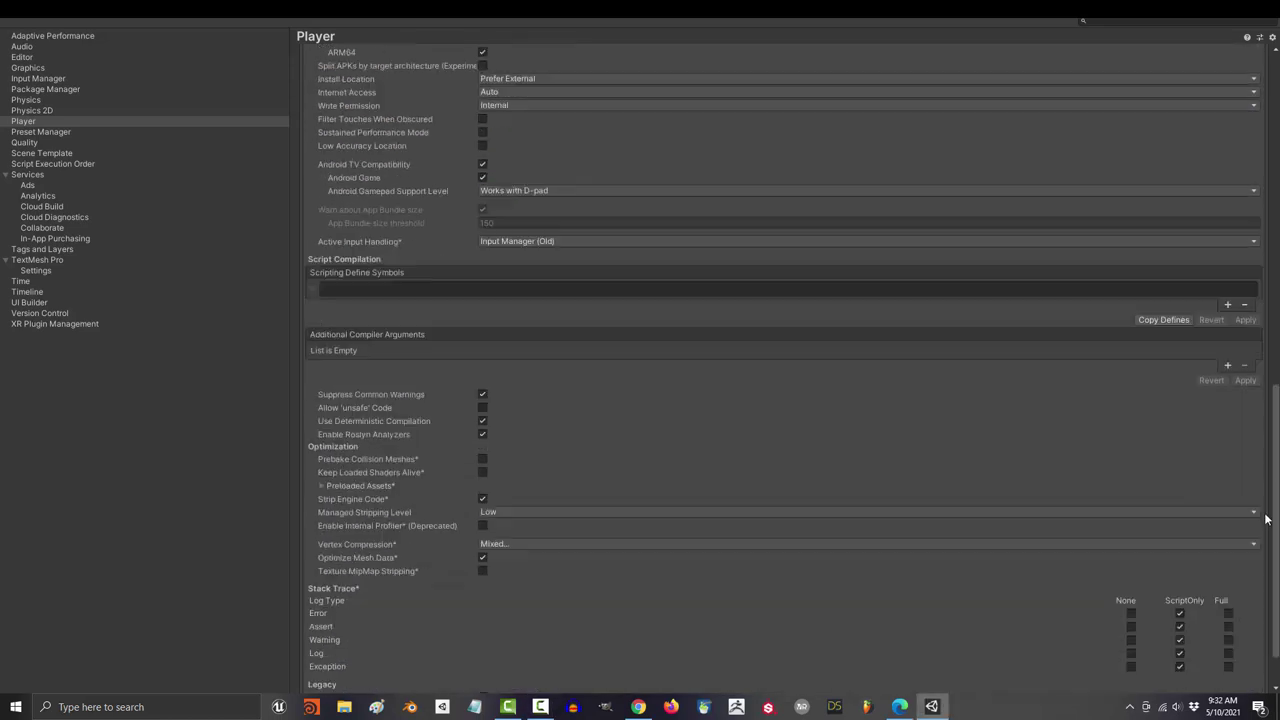
Step: Create a new keystore anywhere via the Keystore Manager, saved as user.keystore
scroll(1264, 519, down, 2)
click(343, 666)
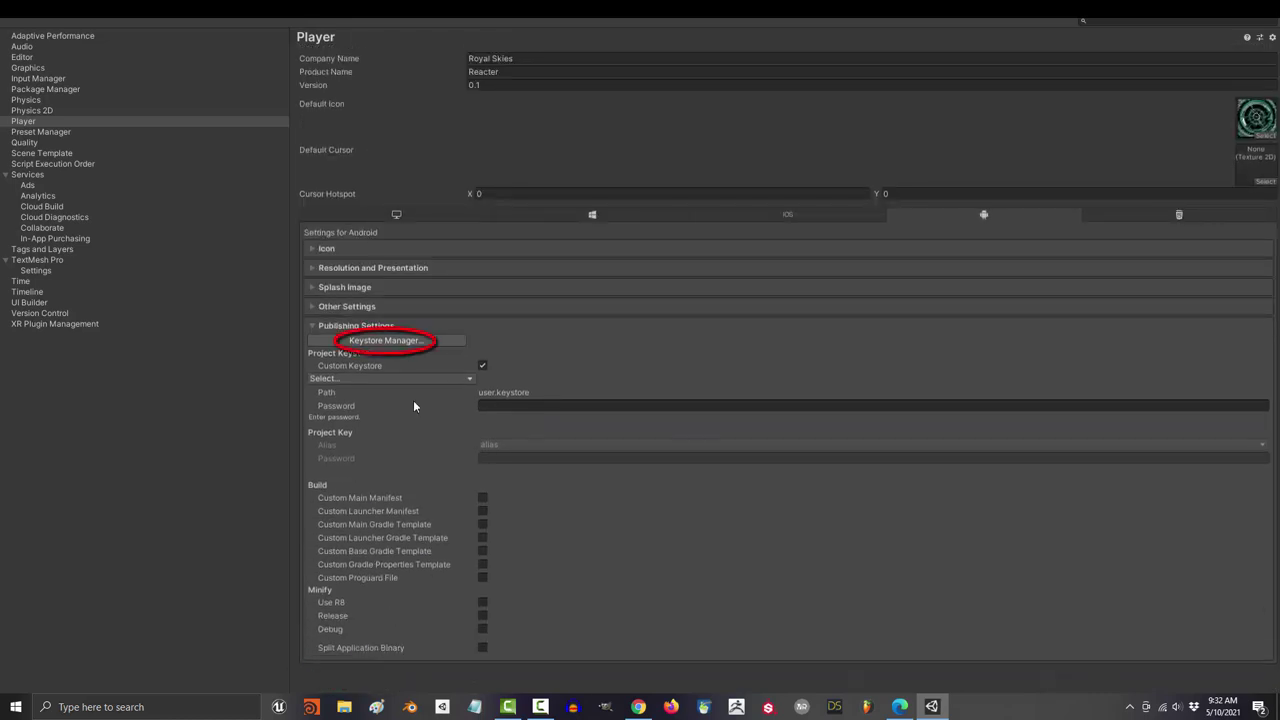
click(419, 342)
click(151, 86)
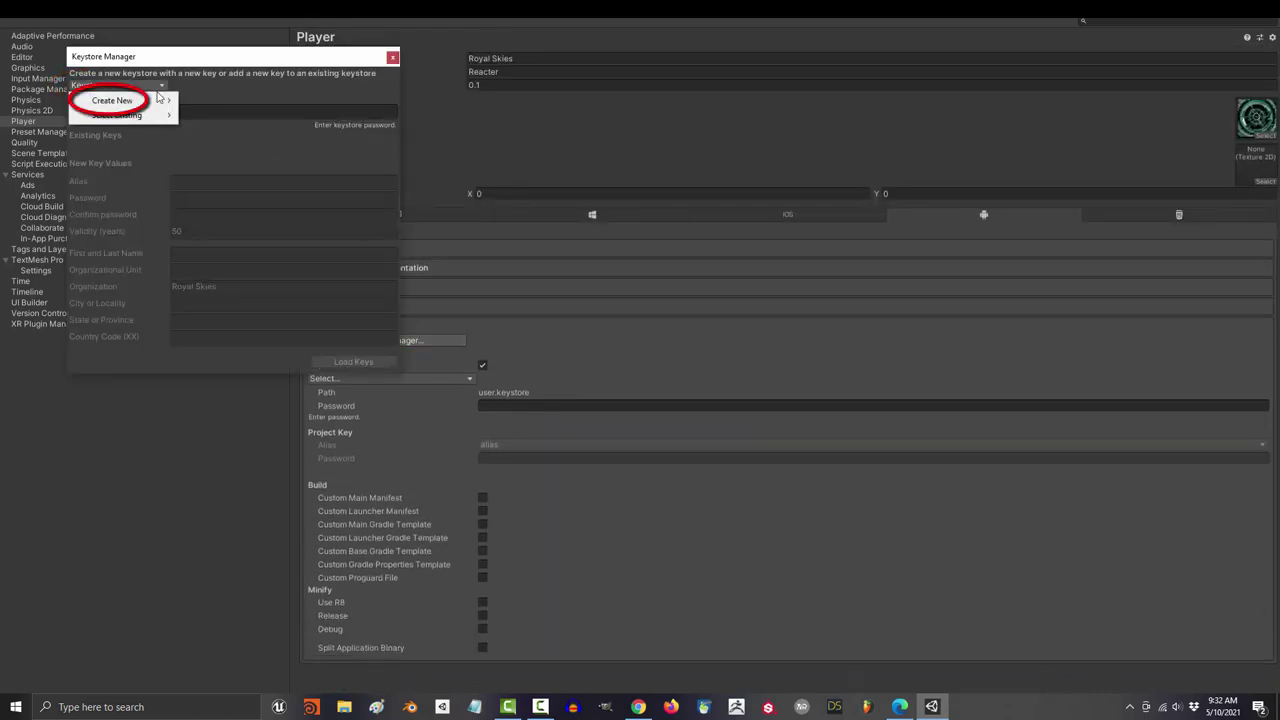
mouse_move(163, 105)
click(215, 100)
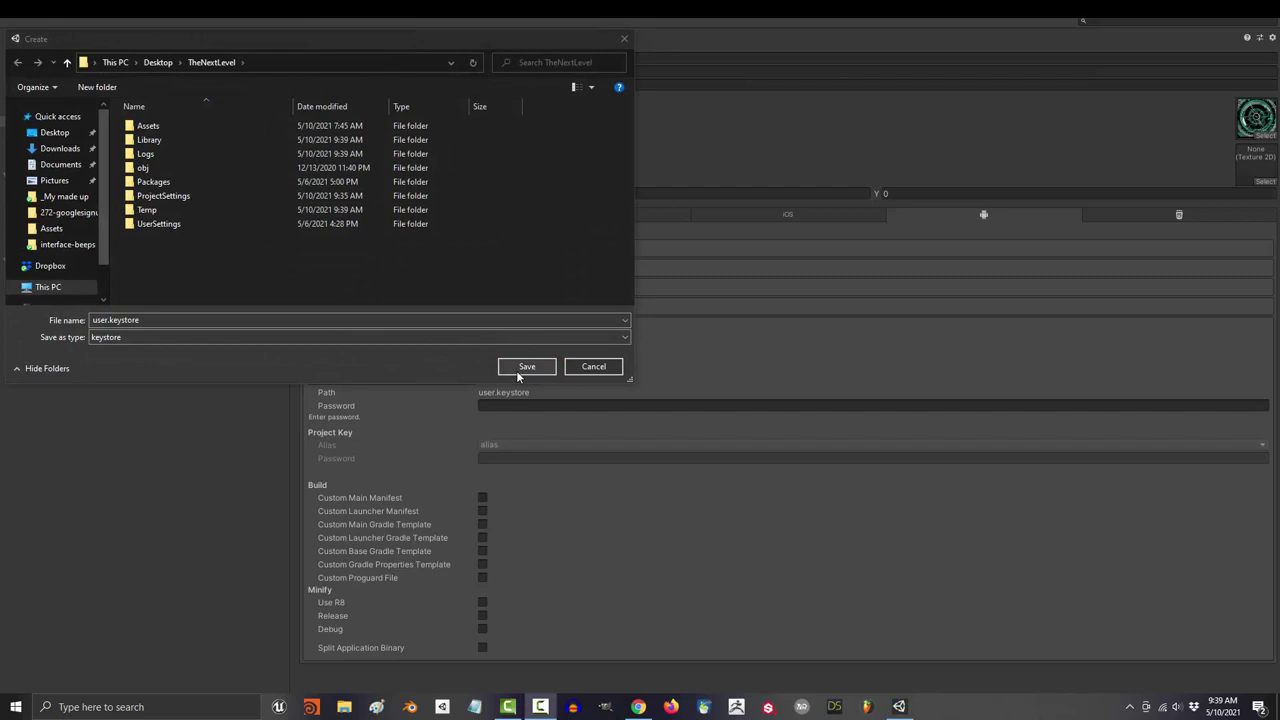
click(521, 367)
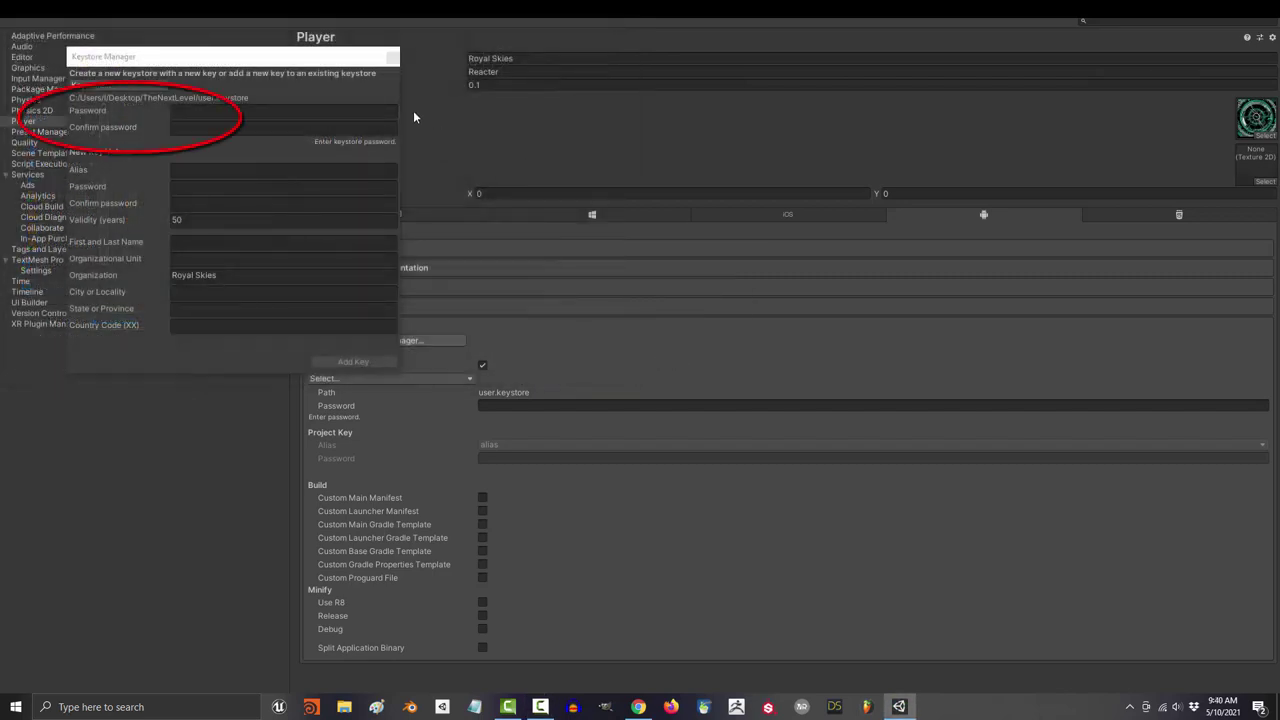
Step: Set the keystore password and add a key named 'alias' with its password, accepting it for the project
click(376, 113)
text(******)
key(Tab)
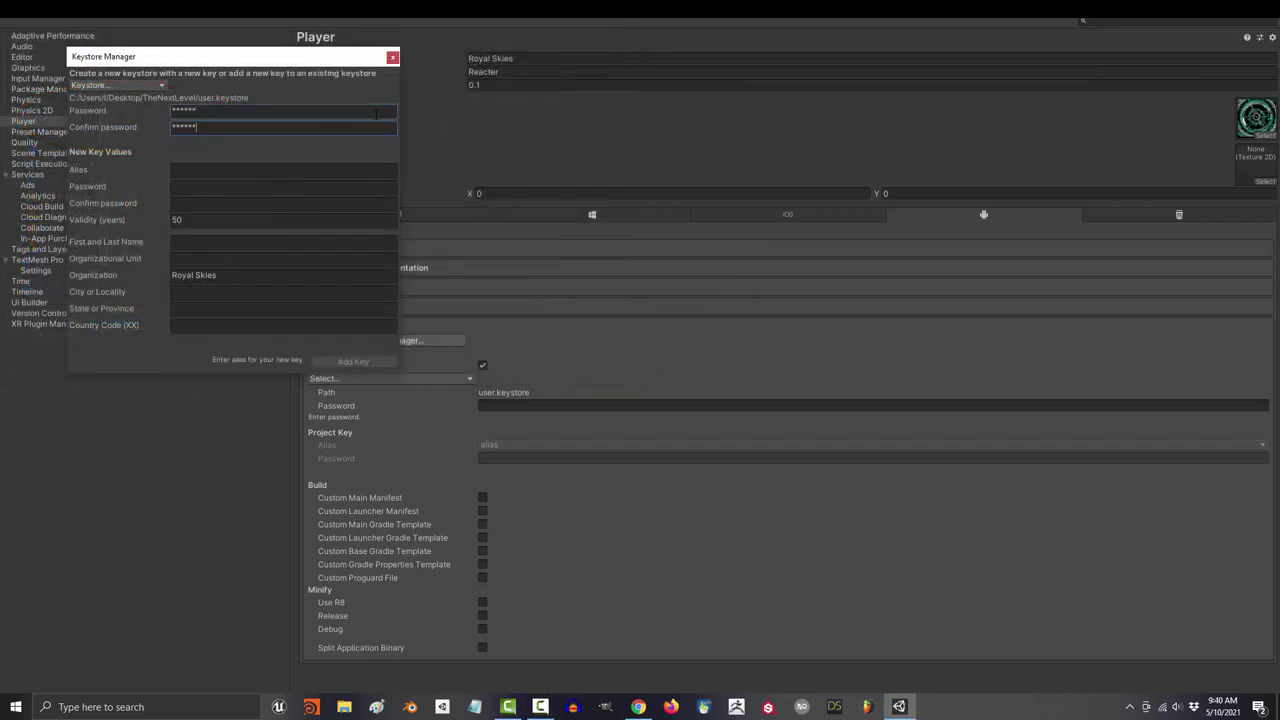
key(Tab)
text(alias)
key(Tab)
text(******)
key(Tab)
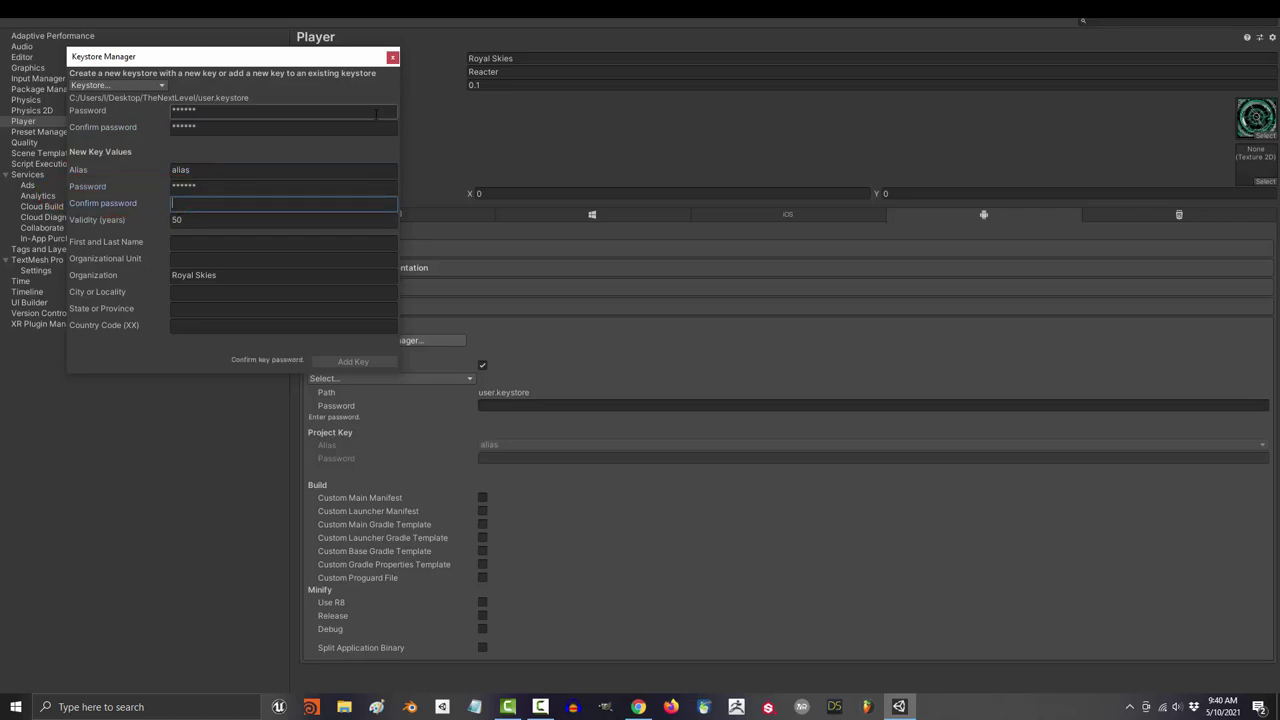
text(******)
click(363, 363)
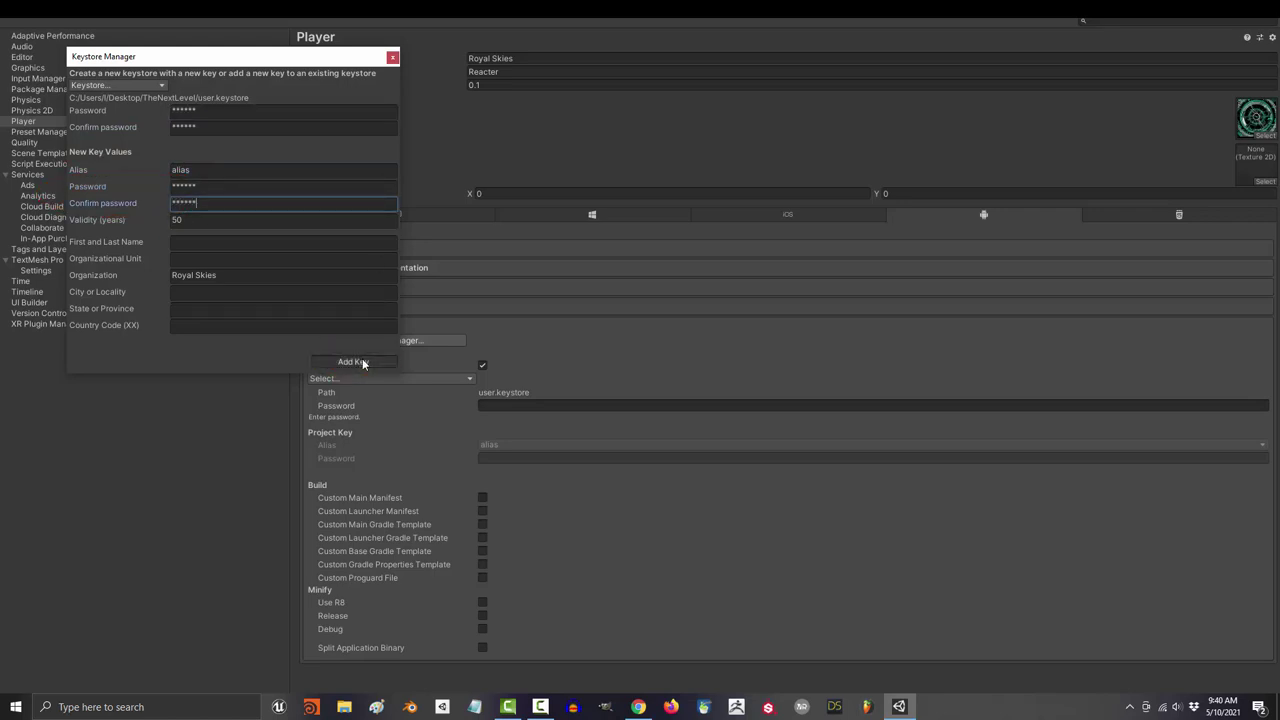
click(675, 382)
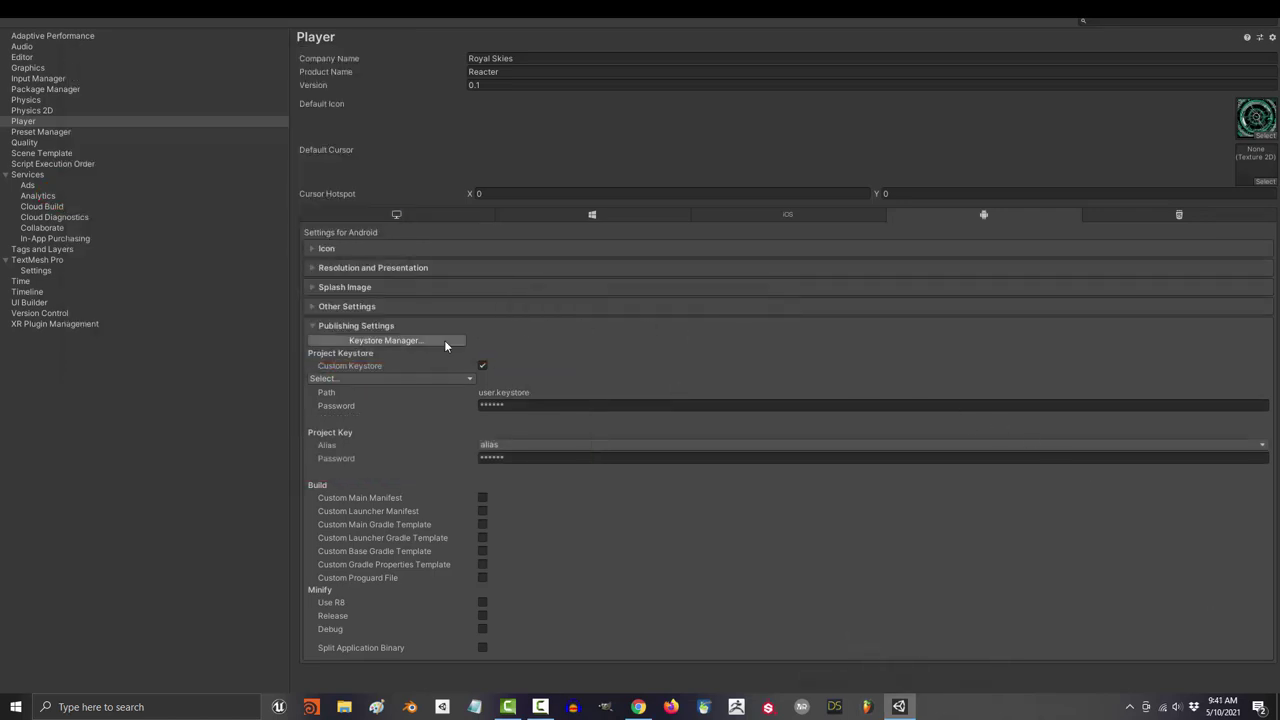
Step: Check the project key password and collapse the Publishing and Resolution settings sections
click(521, 458)
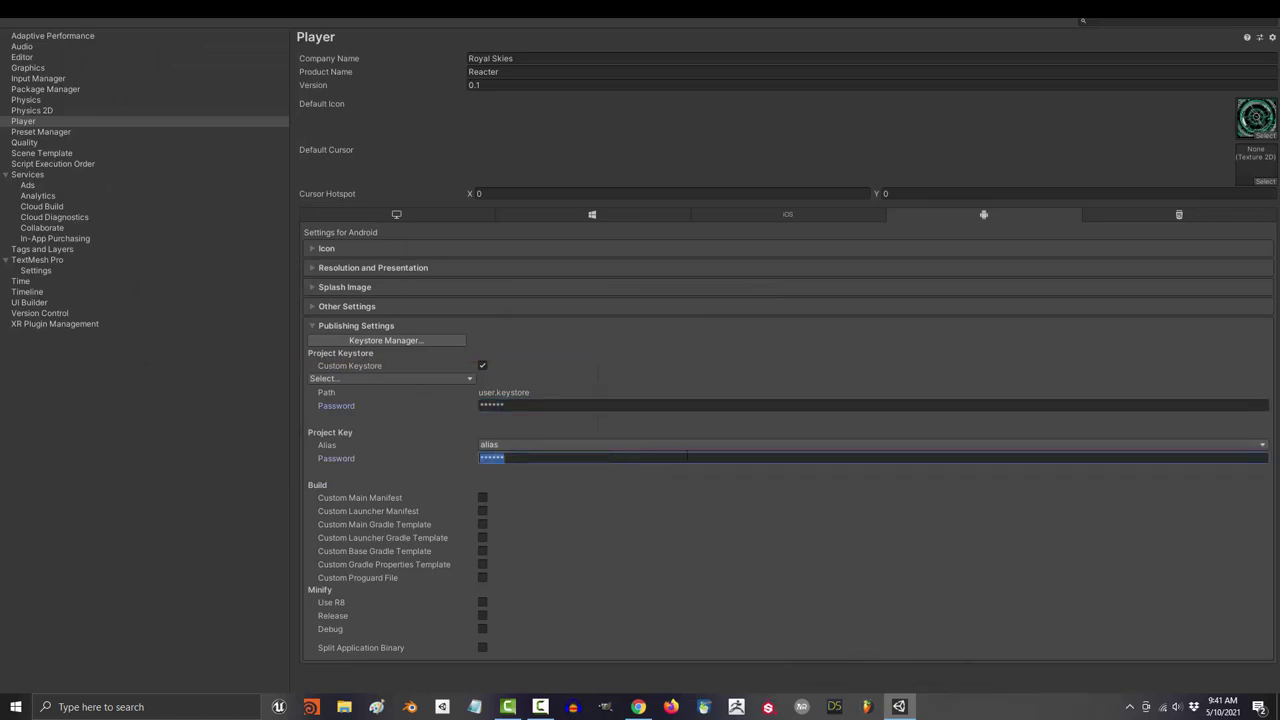
click(420, 326)
click(374, 267)
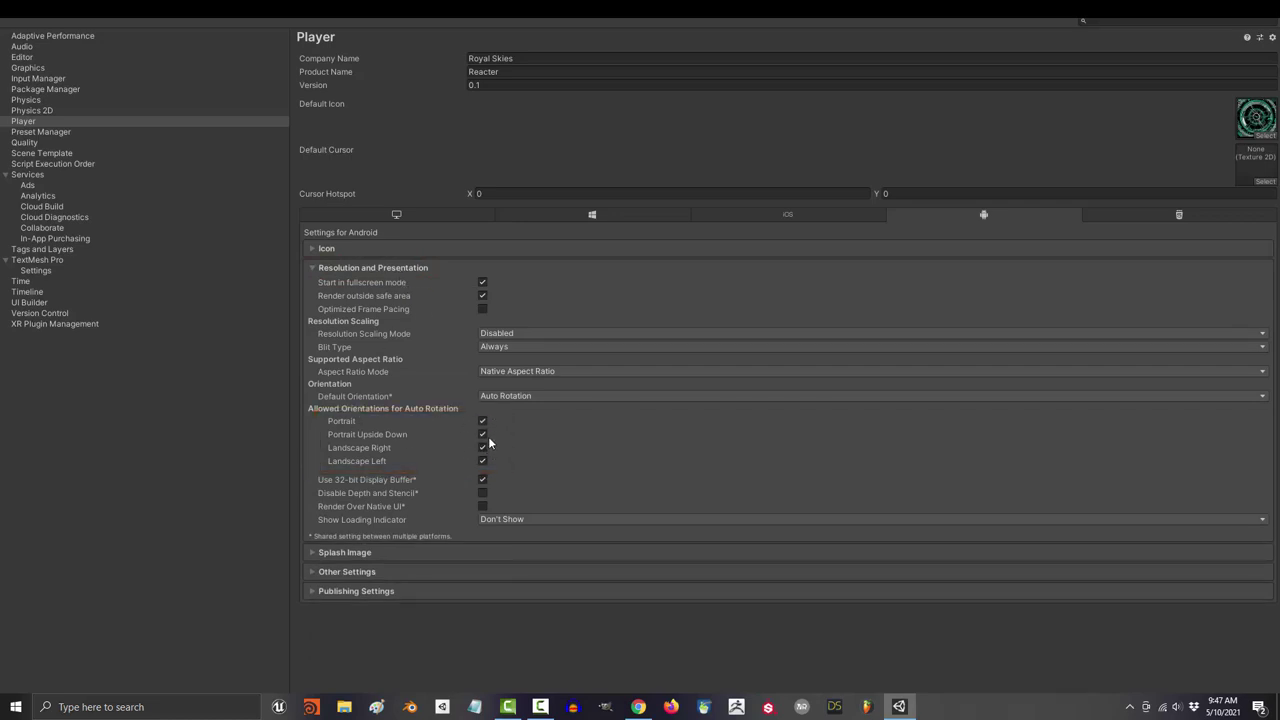
click(389, 268)
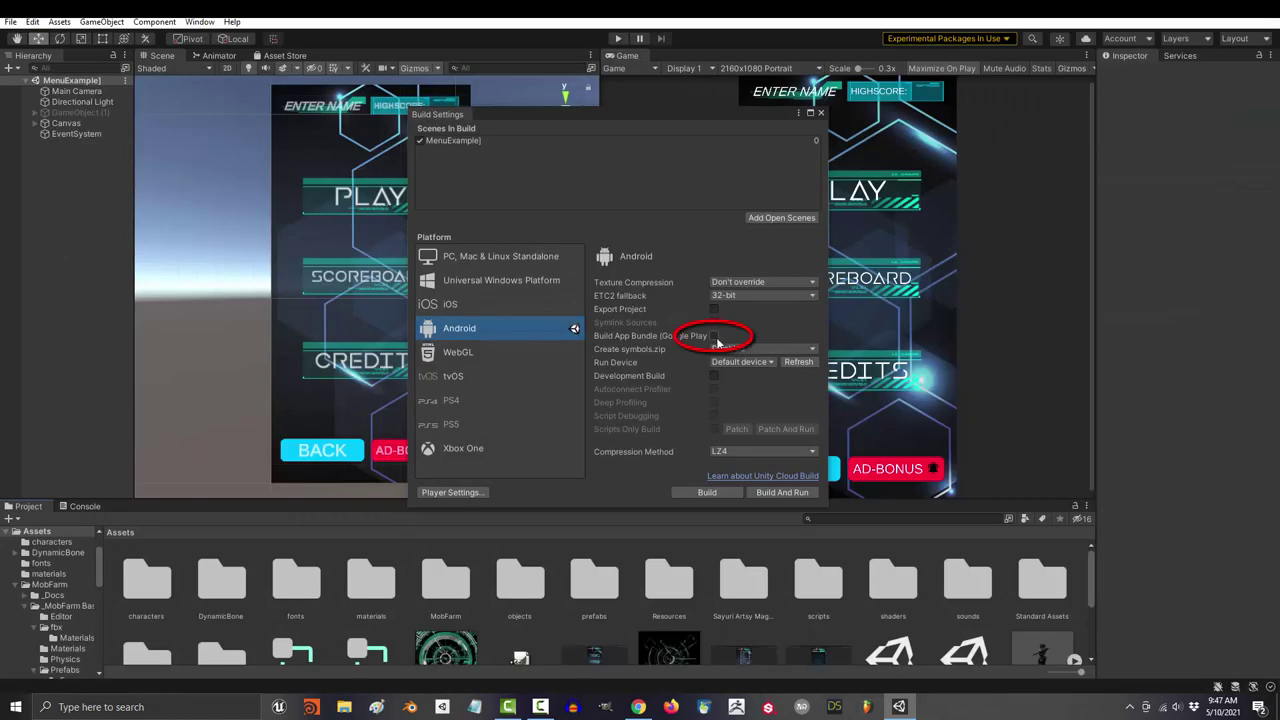
Step: Enable Build App Bundle (Google Play) and build the game to ToUpload.aab
click(714, 336)
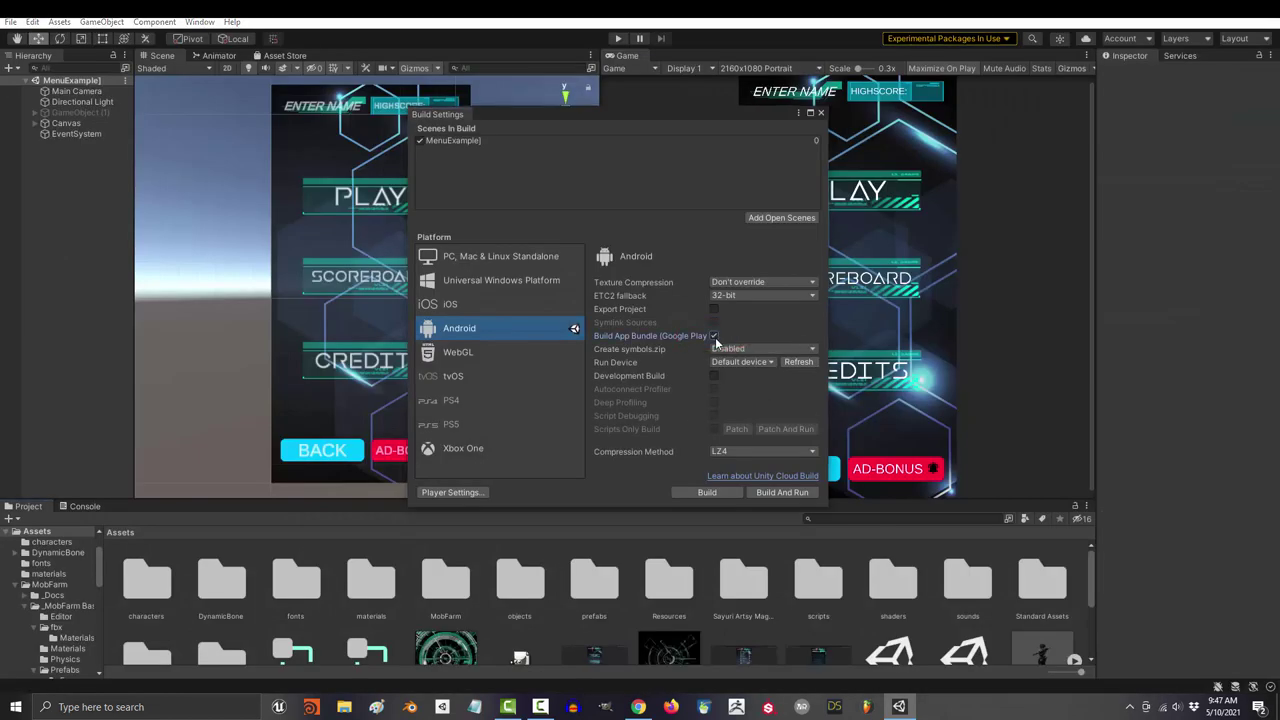
click(706, 493)
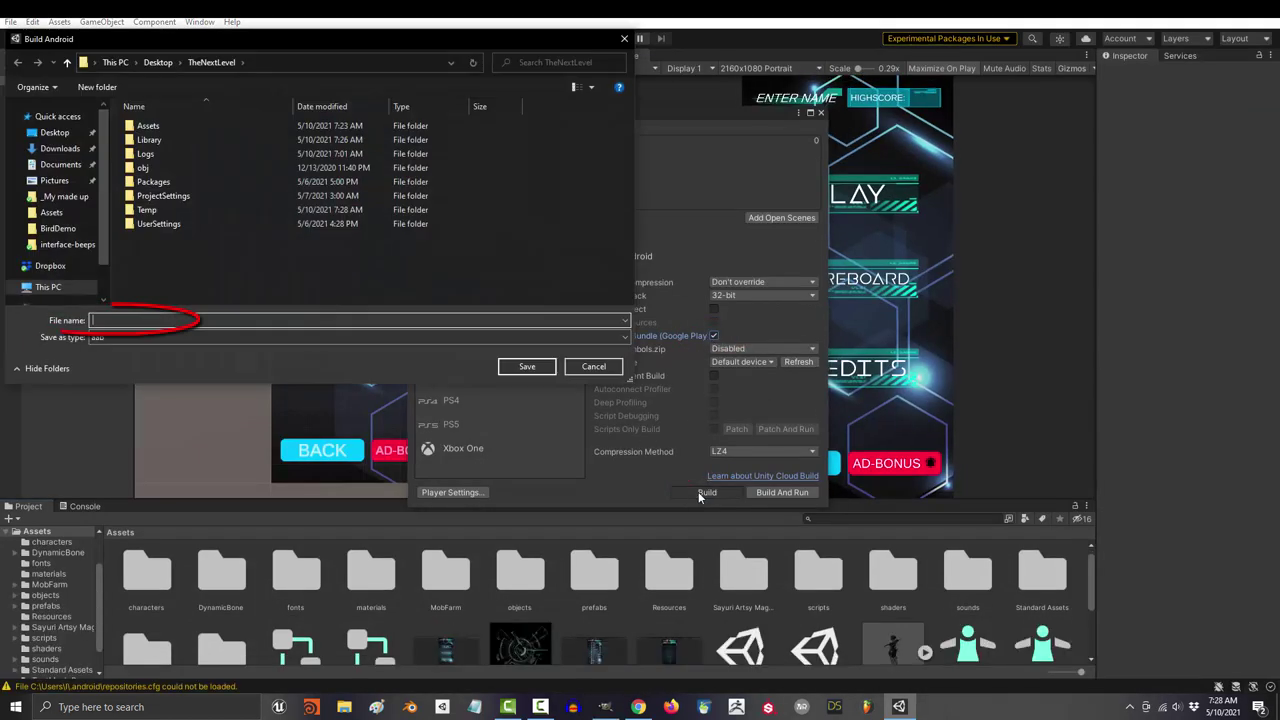
text(ToUpload)
click(524, 367)
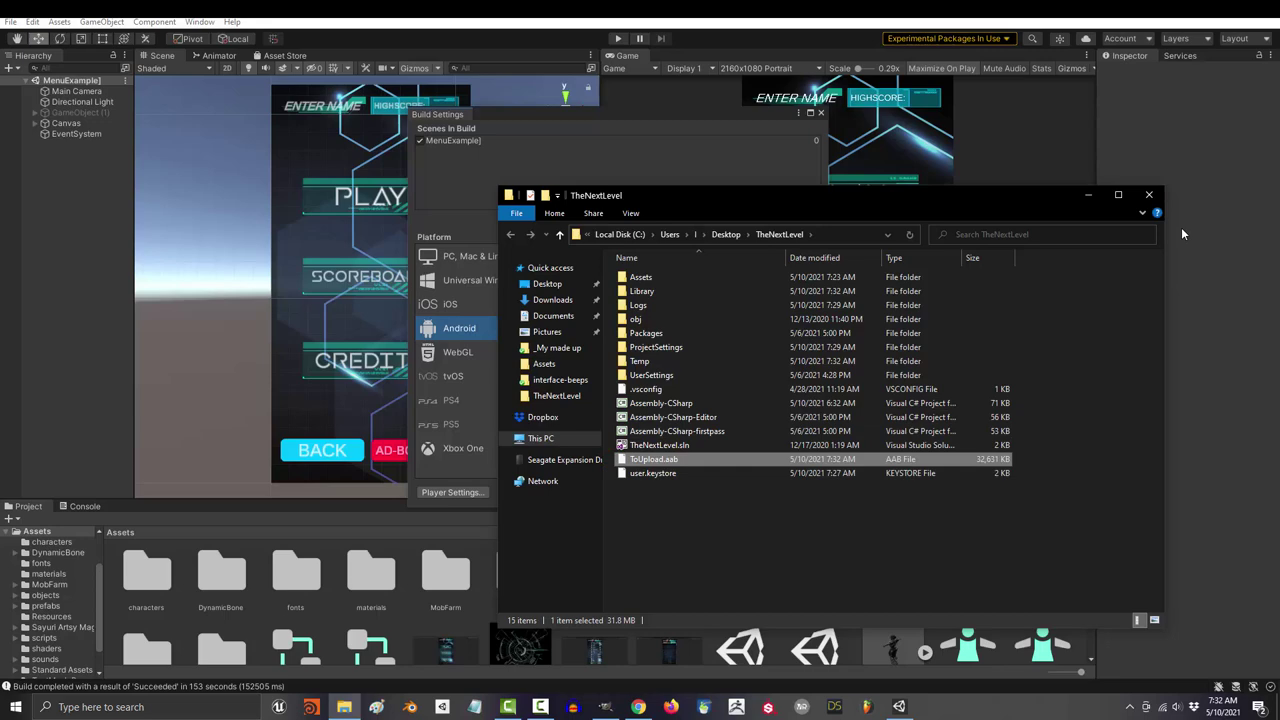
click(1149, 195)
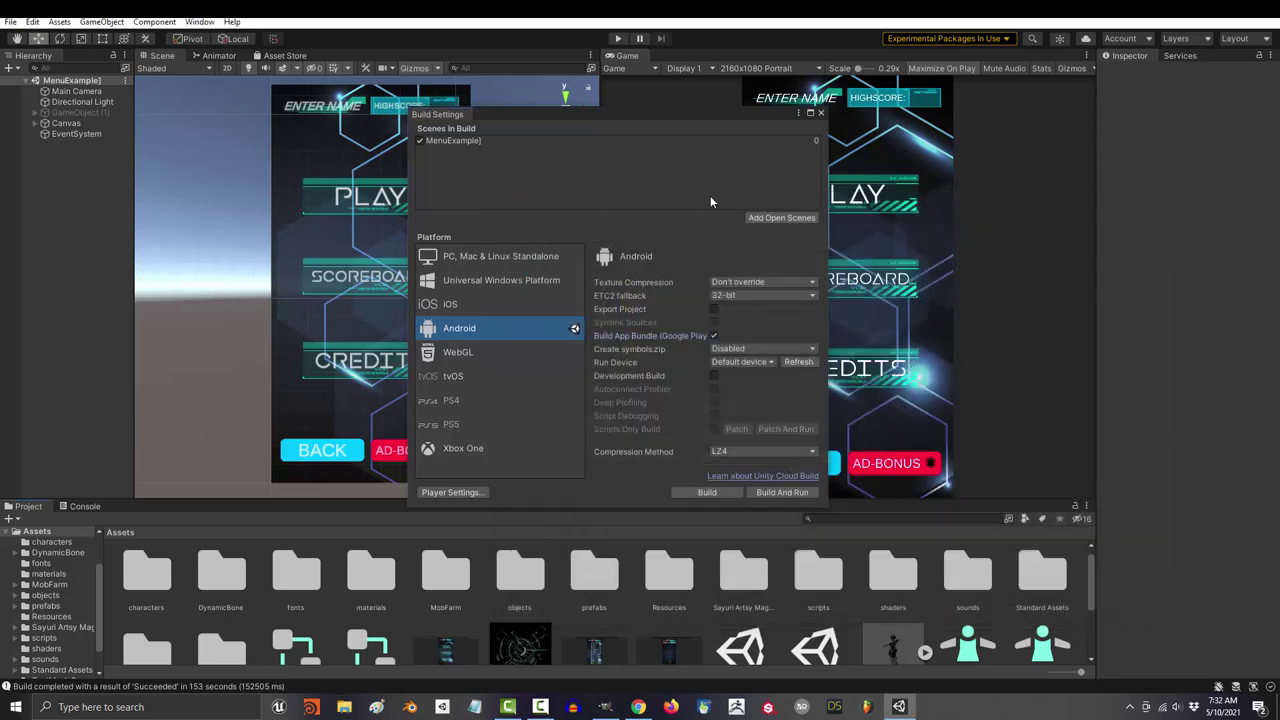
Step: Create the free game app 'Reacter', accepting the developer policy and US export declarations
click(819, 113)
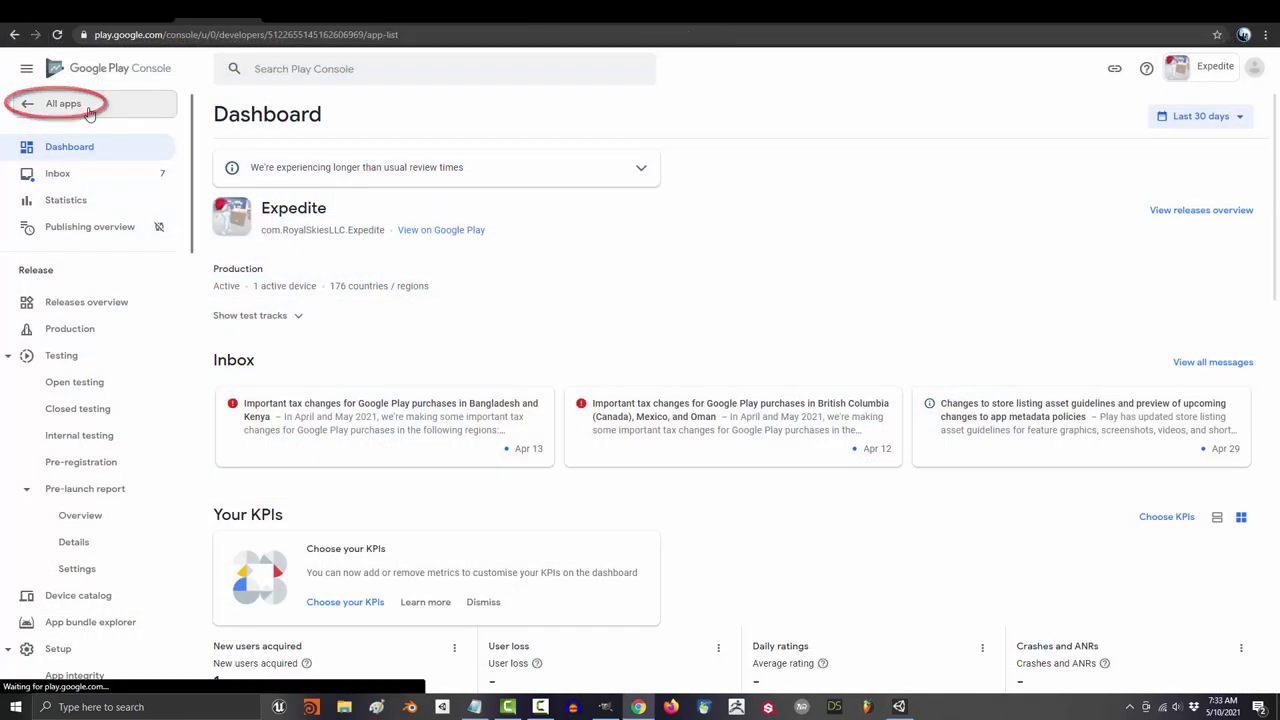
click(85, 100)
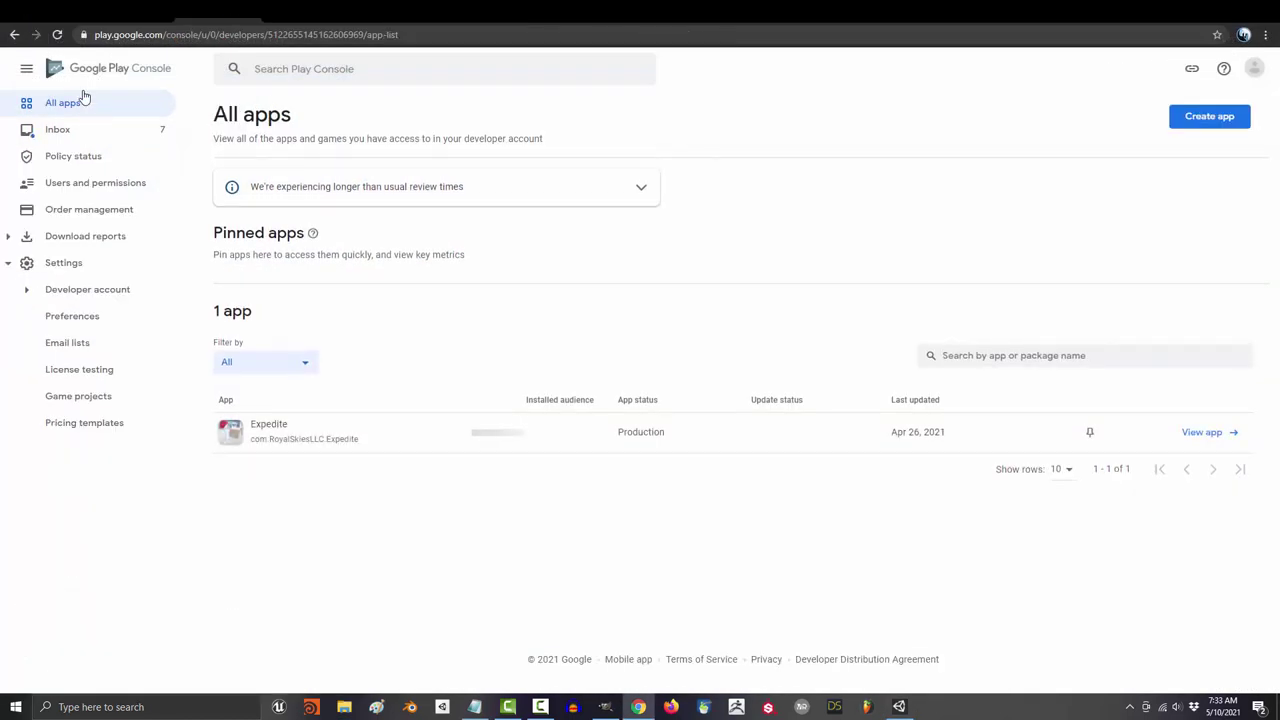
click(1208, 116)
text(Reacter)
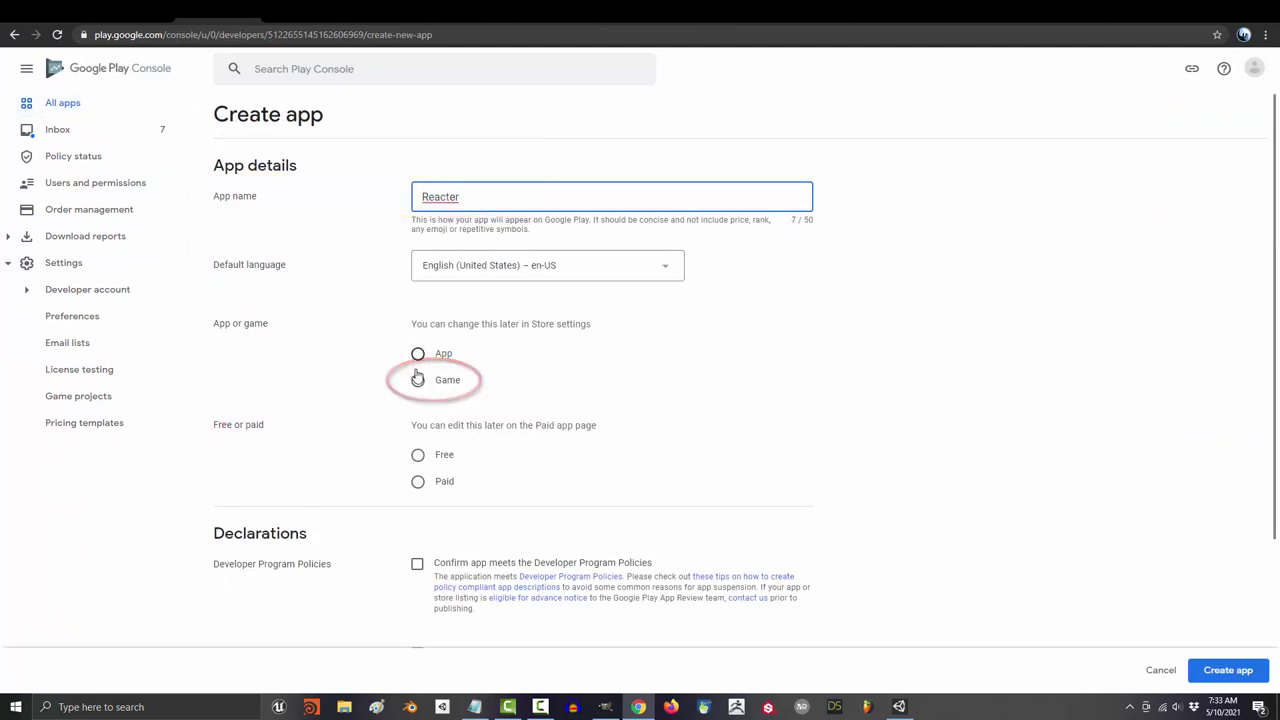
click(418, 379)
scroll(428, 365, down, 2)
click(418, 323)
scroll(600, 418, down, 2)
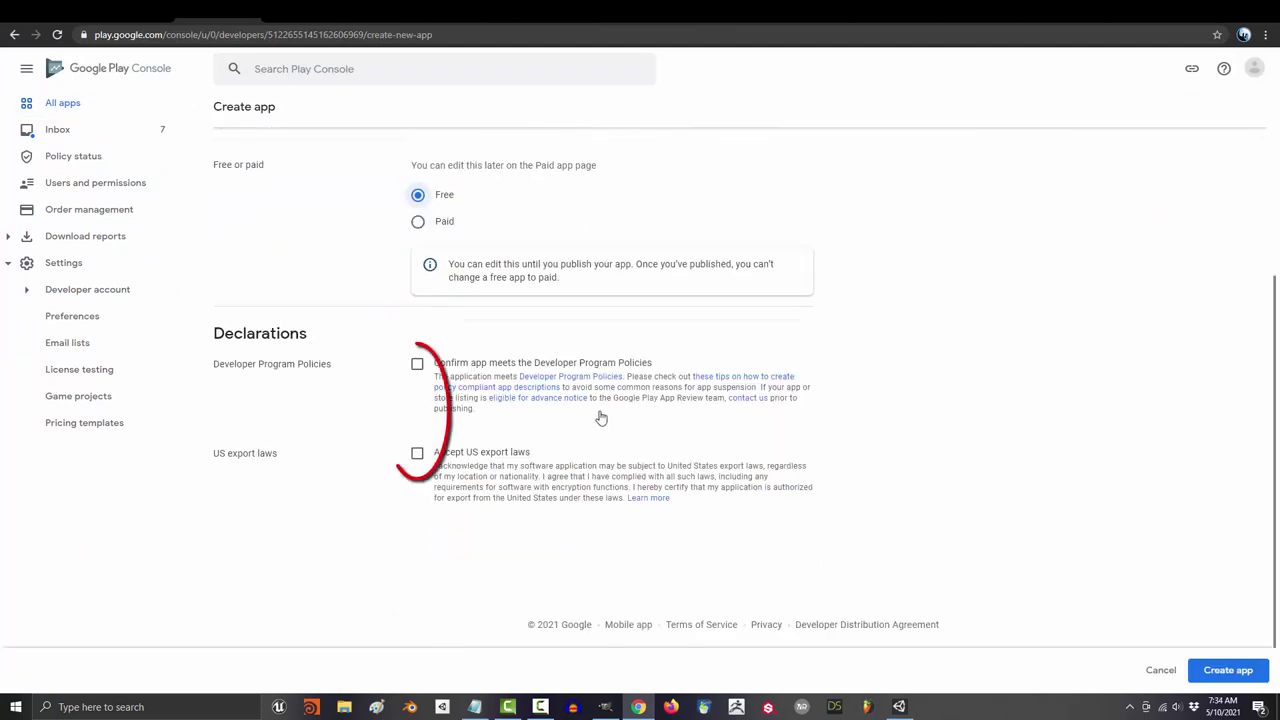
click(417, 363)
click(417, 453)
click(1228, 670)
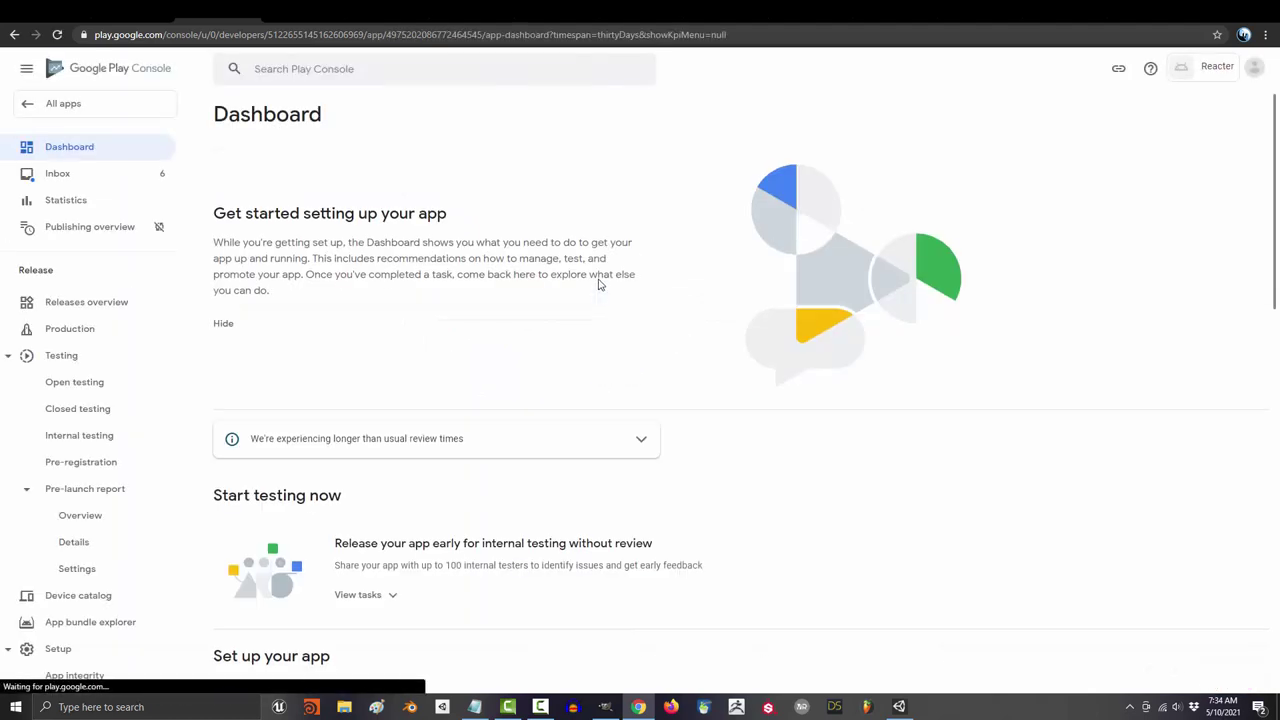
Step: Declare in App access that all functionality is available without special access
scroll(366, 500, down, 3)
click(366, 423)
scroll(366, 423, down, 1)
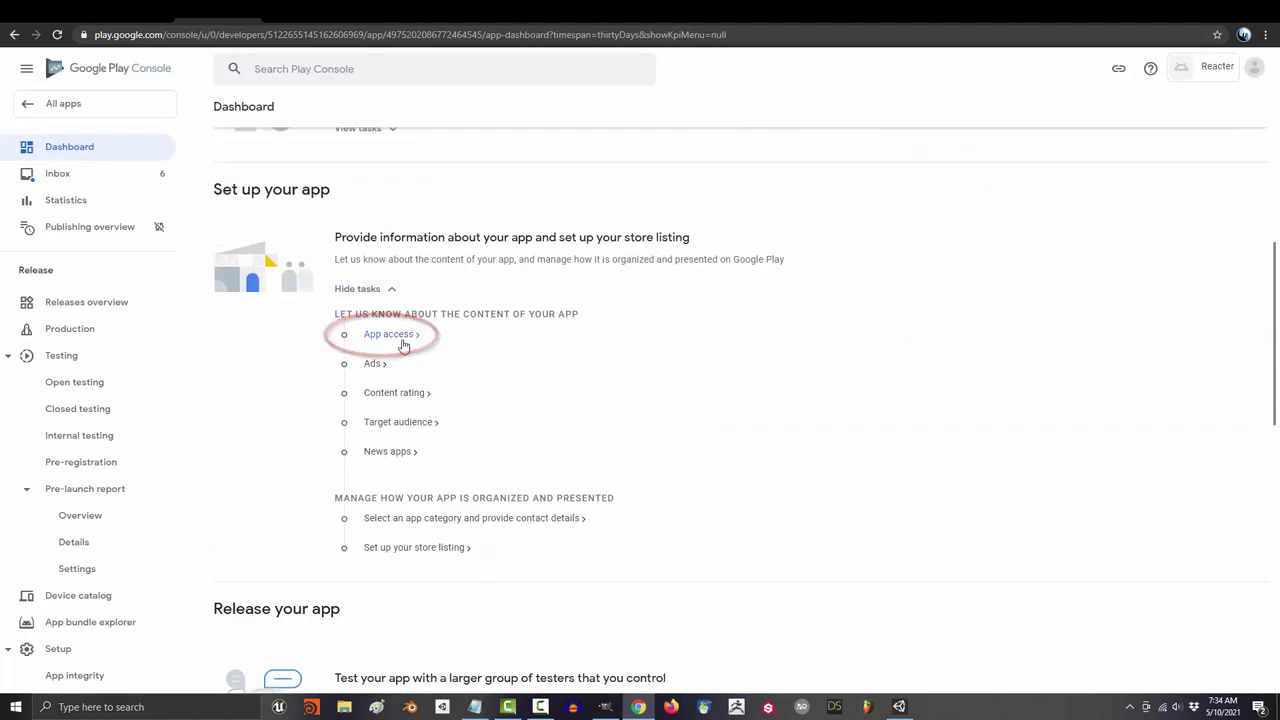
click(390, 334)
click(221, 266)
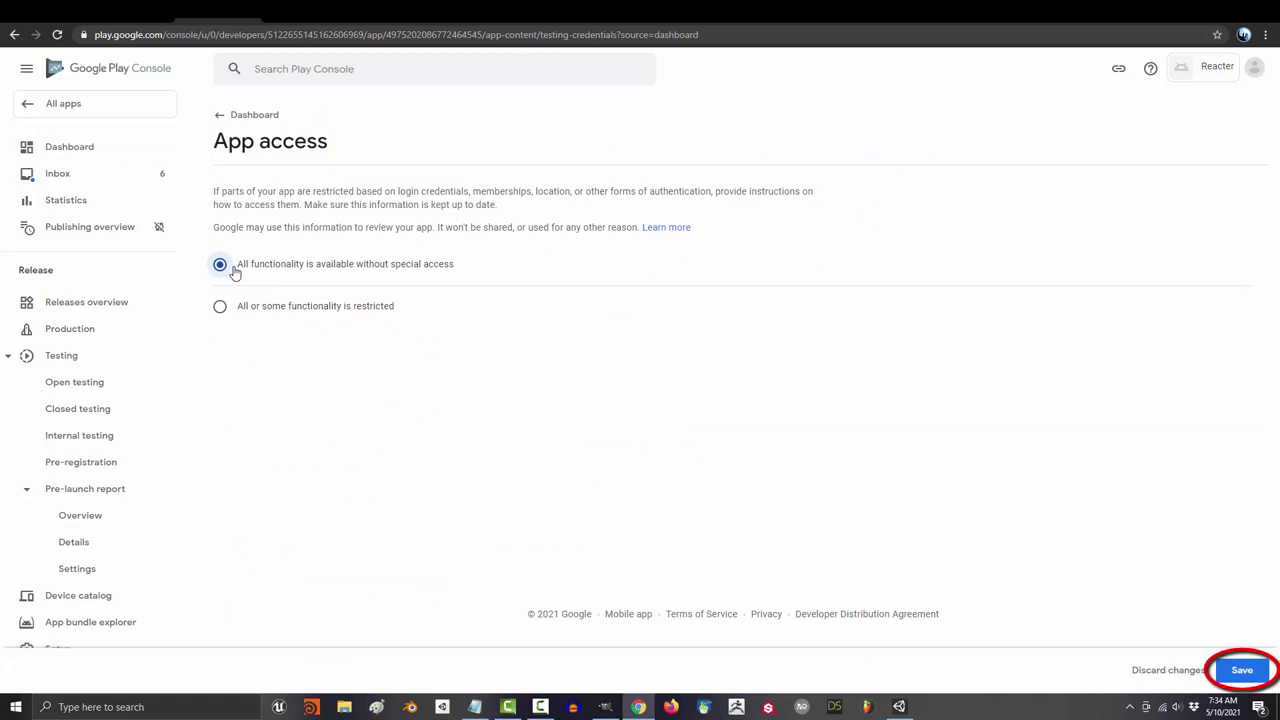
click(1241, 670)
click(252, 114)
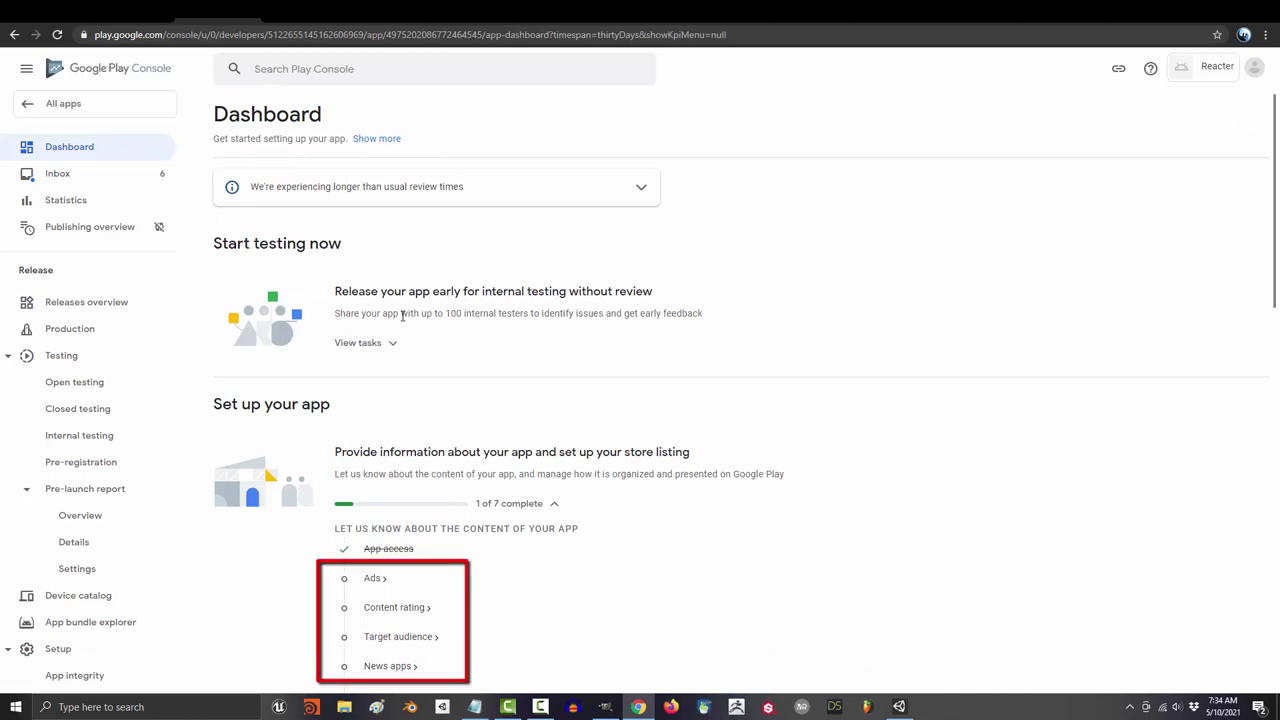
Step: Declare in the Ads section that Reacter contains ads
scroll(403, 320, down, 2)
click(372, 377)
click(417, 269)
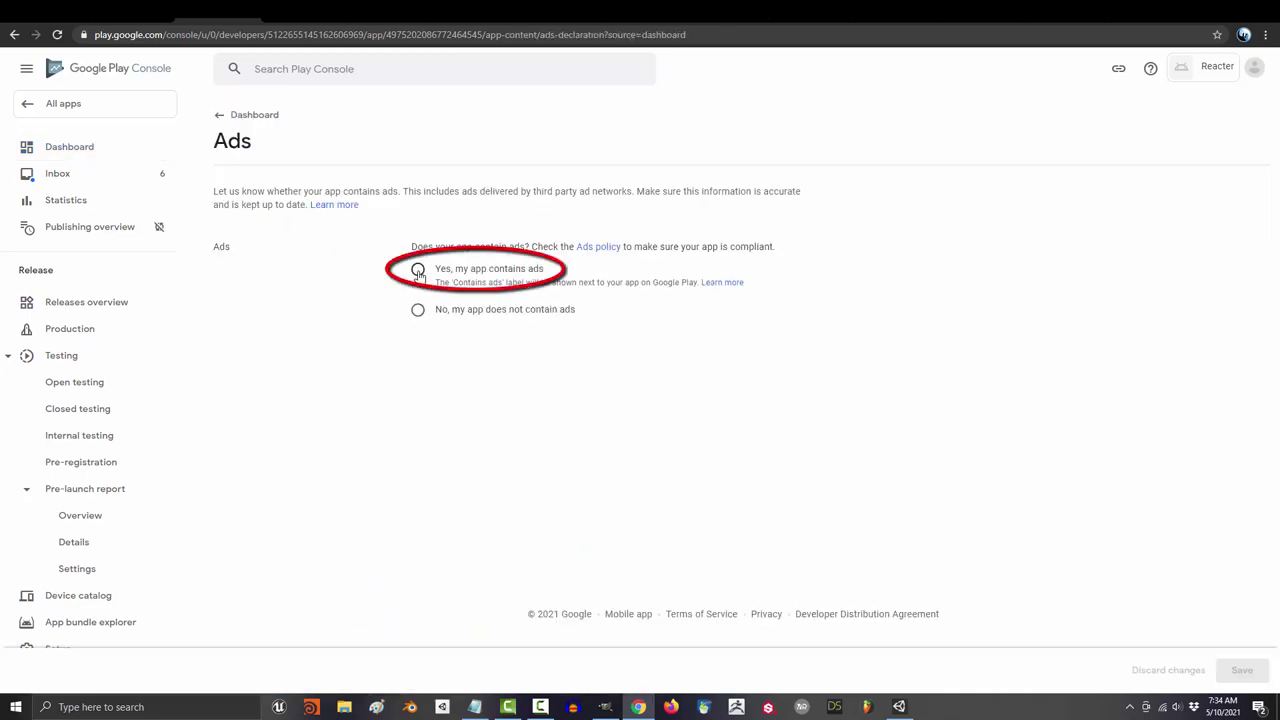
click(1241, 670)
click(251, 115)
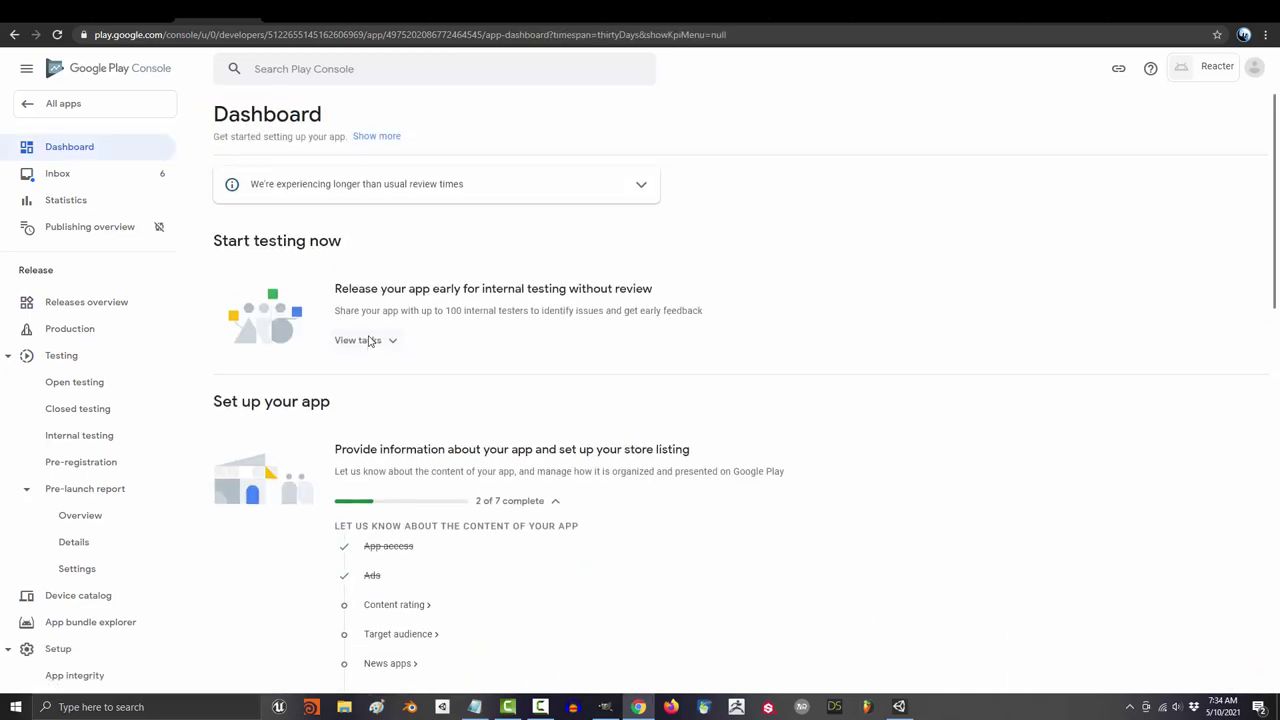
Step: Start the content rating questionnaire with the contact email address and category Game
scroll(370, 380, down, 2)
click(382, 408)
click(271, 354)
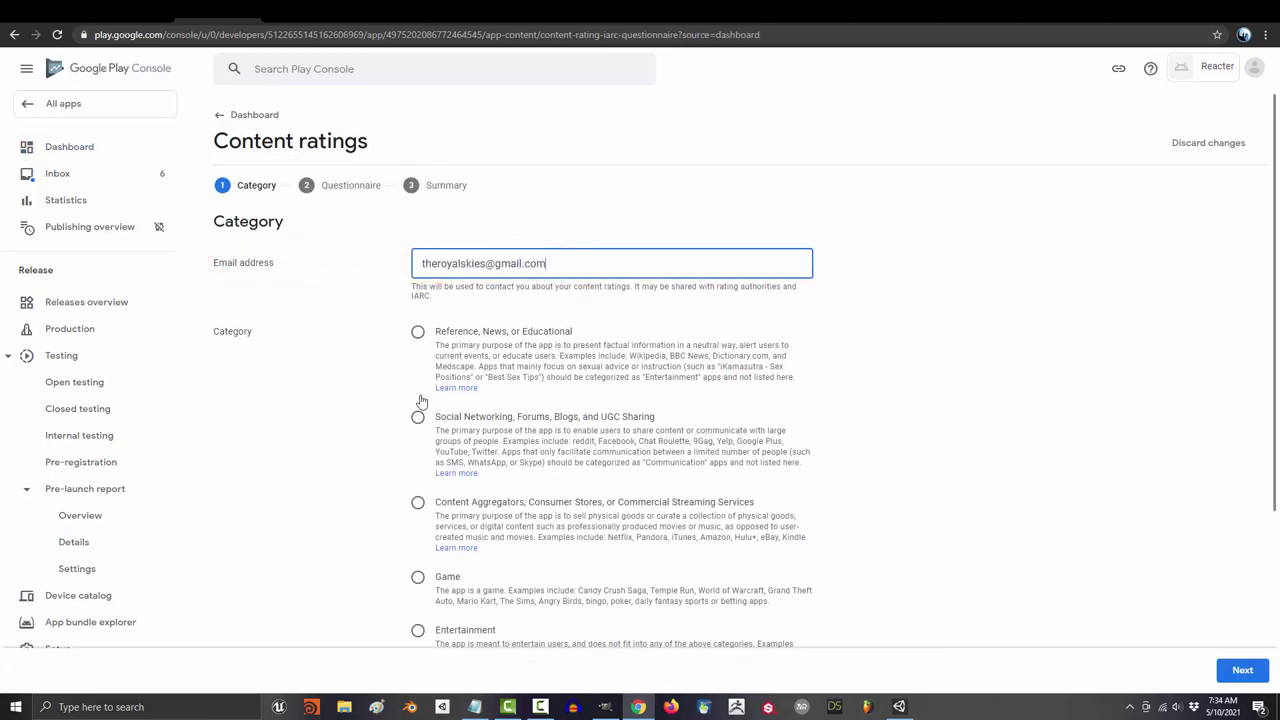
scroll(421, 401, down, 5)
click(417, 509)
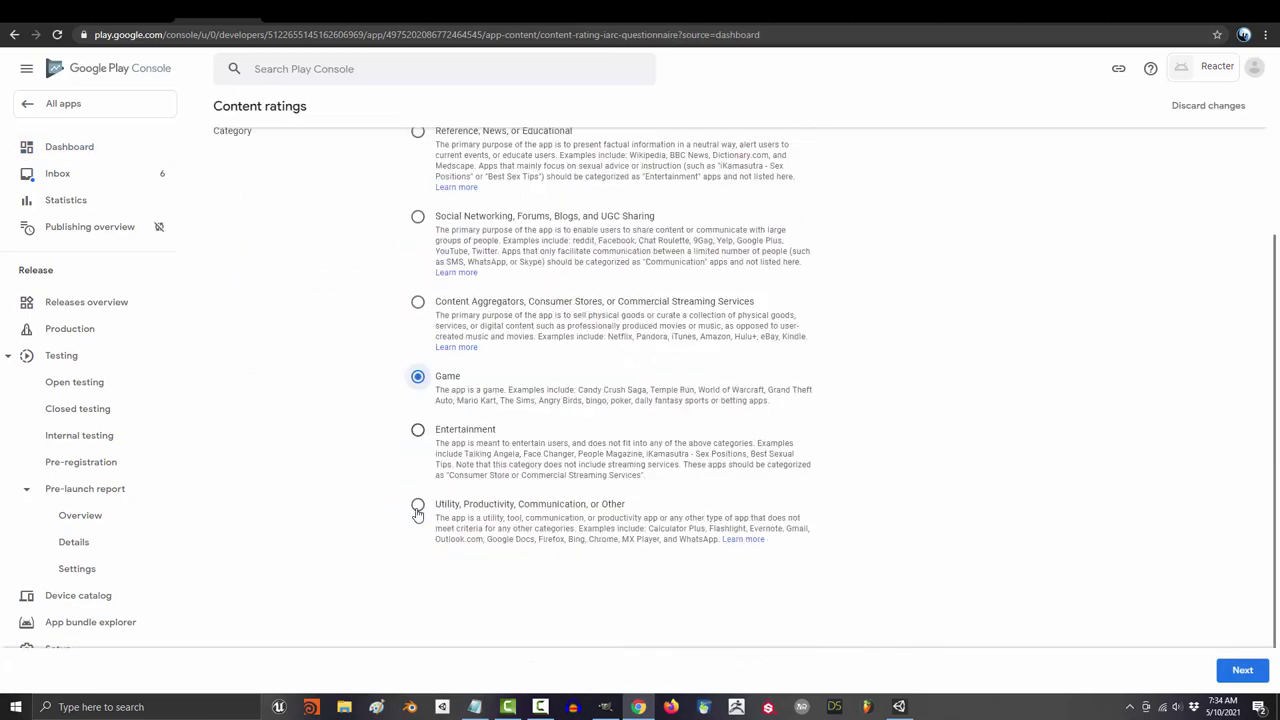
click(1241, 670)
Step: Answer No to violence, fear, sexuality, gambling, language, substances, humor, interaction, location, purchases and Nazi symbols
click(272, 341)
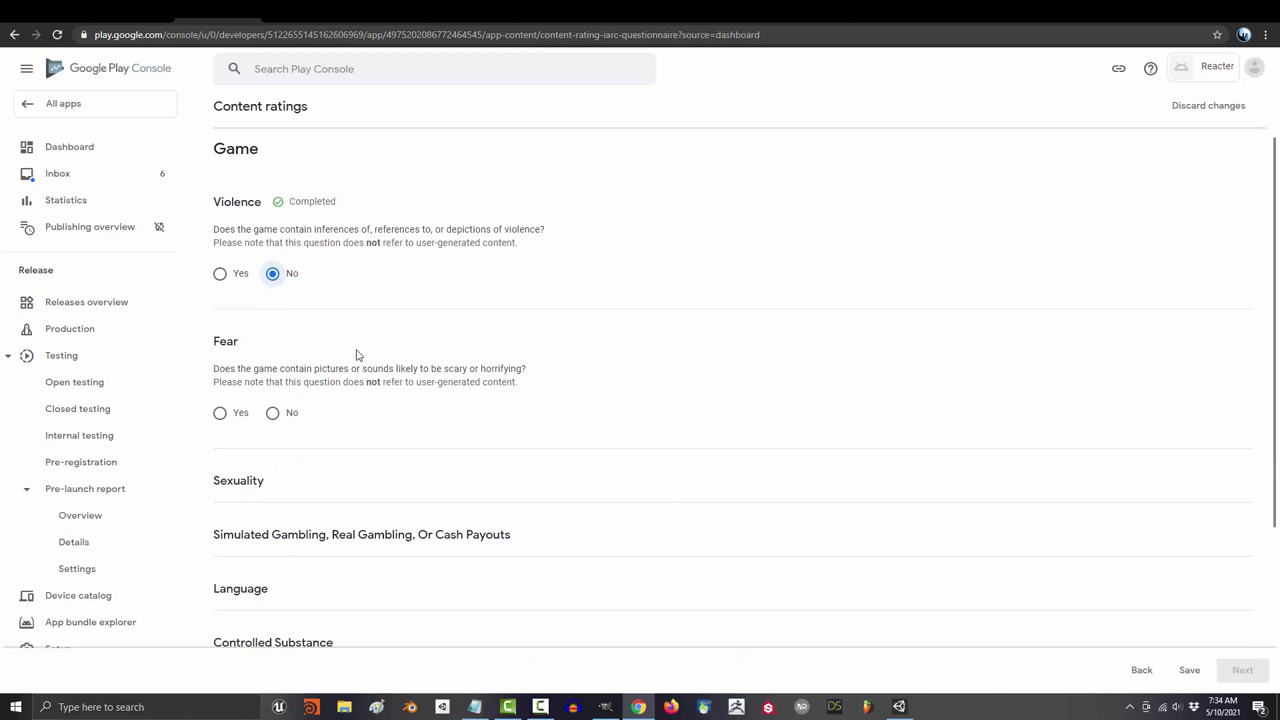
click(273, 346)
click(274, 353)
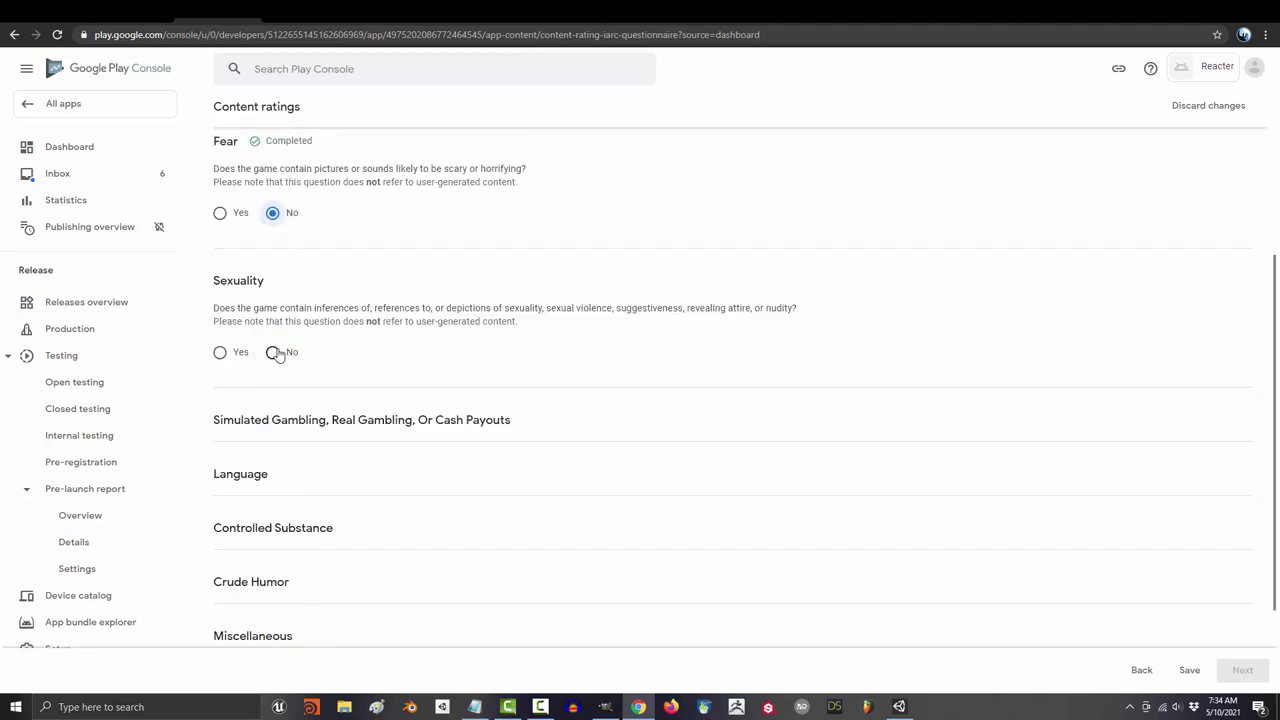
click(276, 358)
click(280, 366)
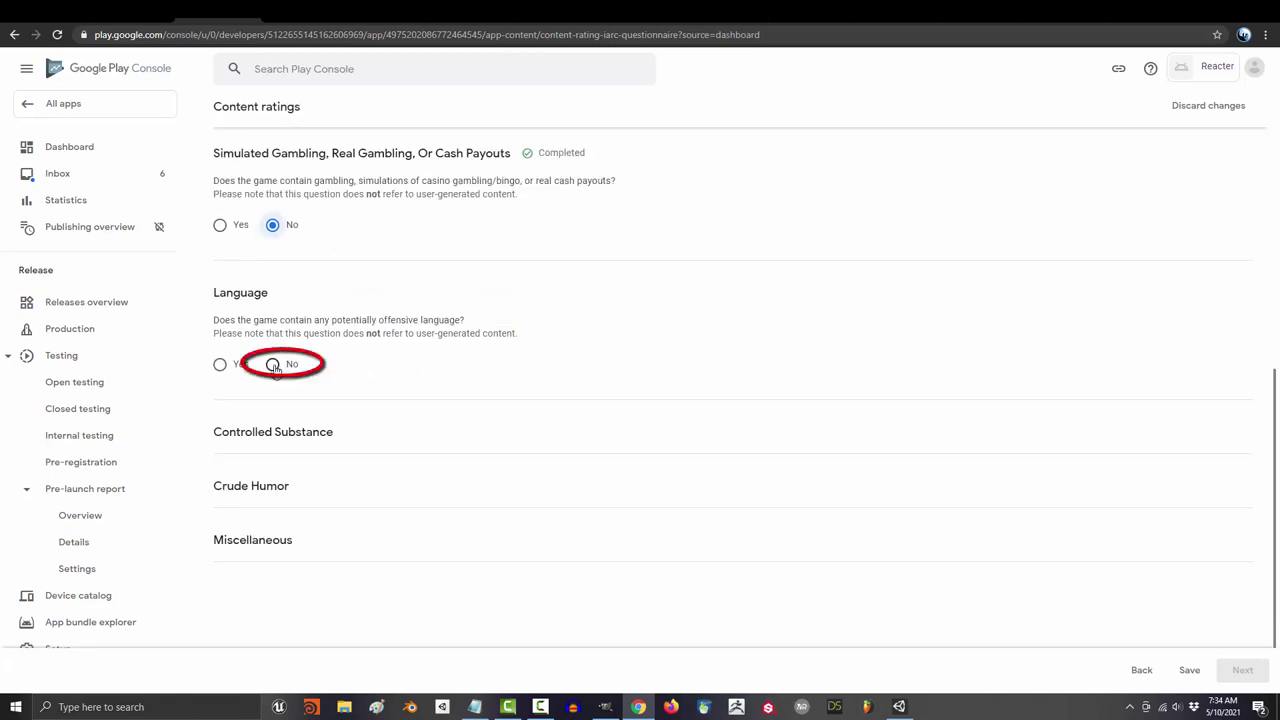
click(278, 385)
click(277, 437)
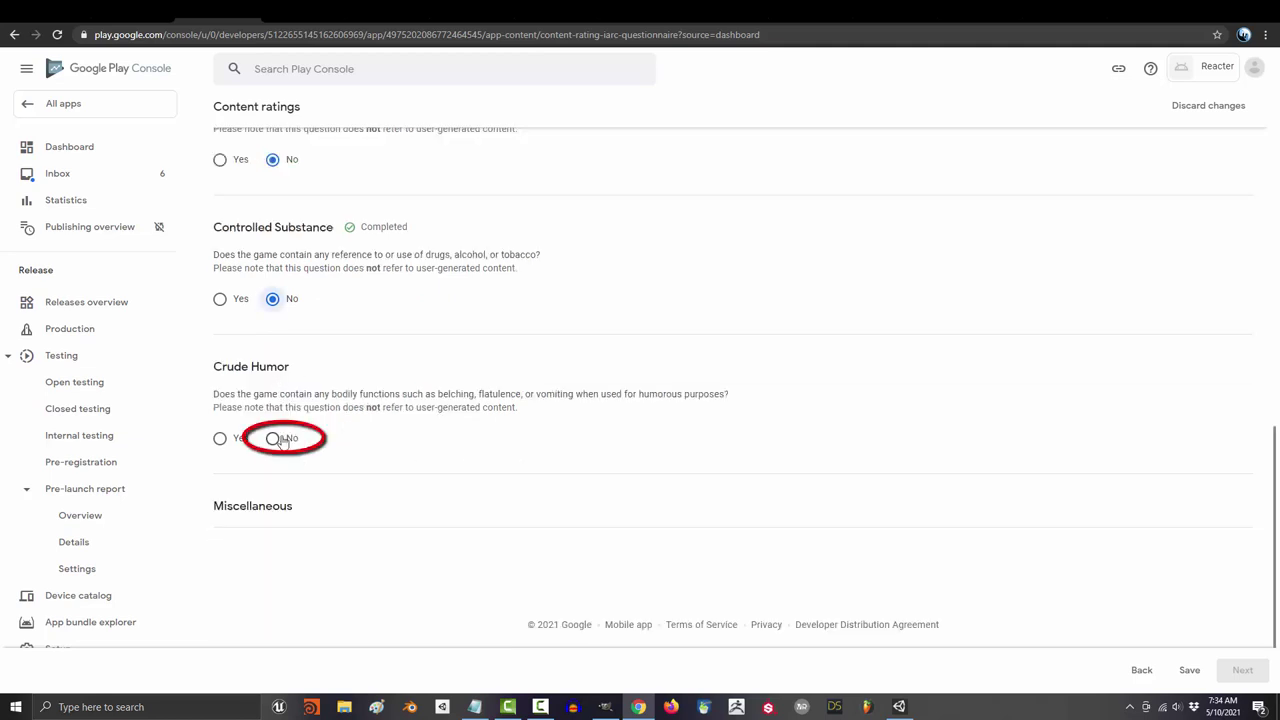
click(273, 231)
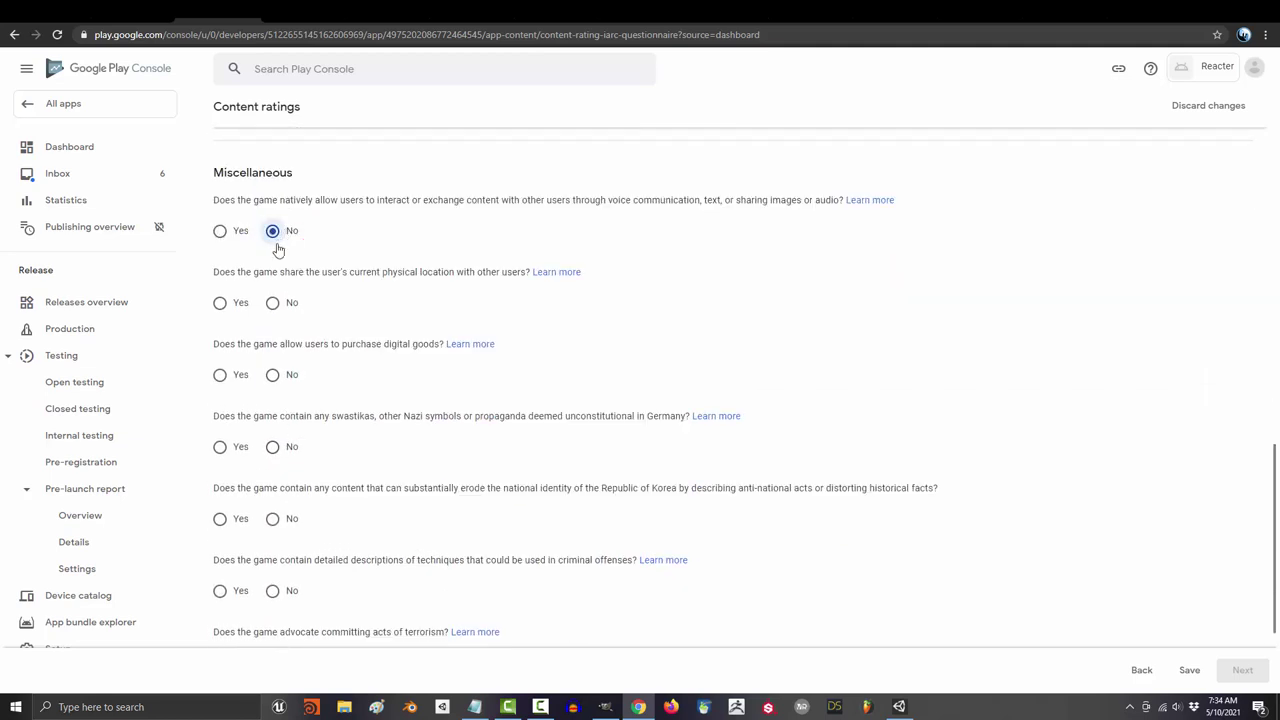
click(275, 303)
click(275, 377)
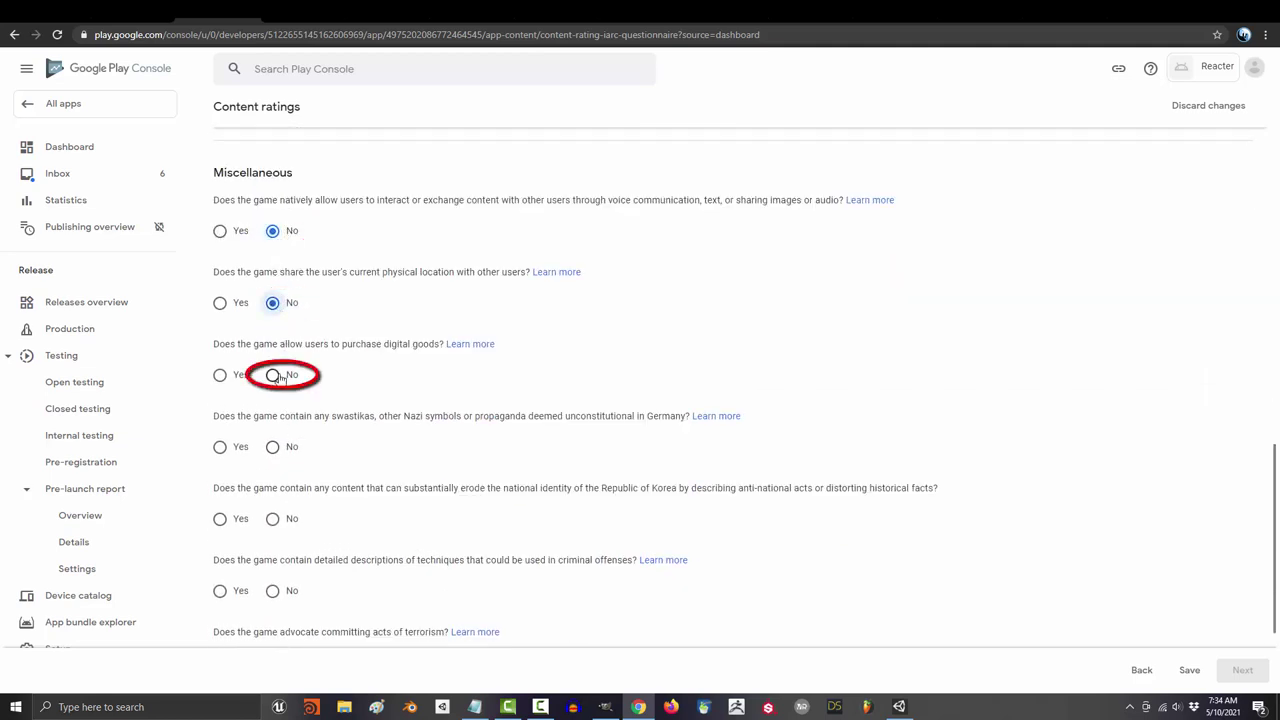
click(273, 447)
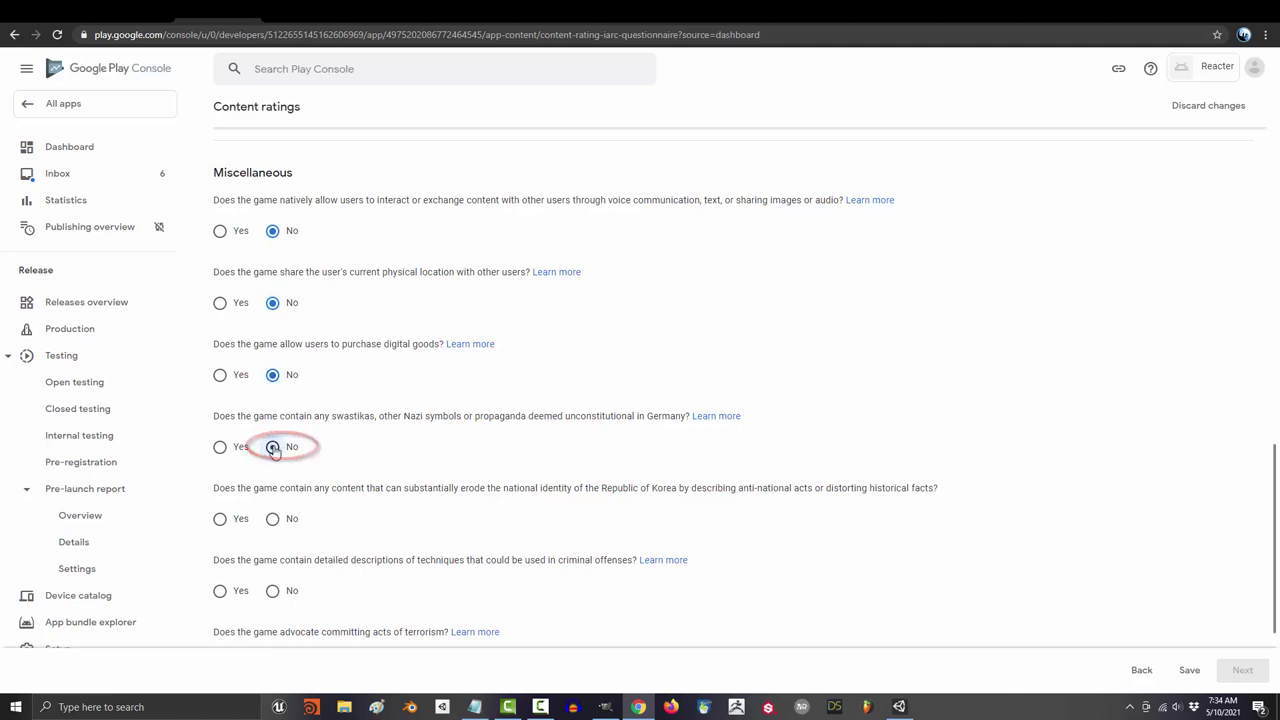
scroll(277, 440, down, 2)
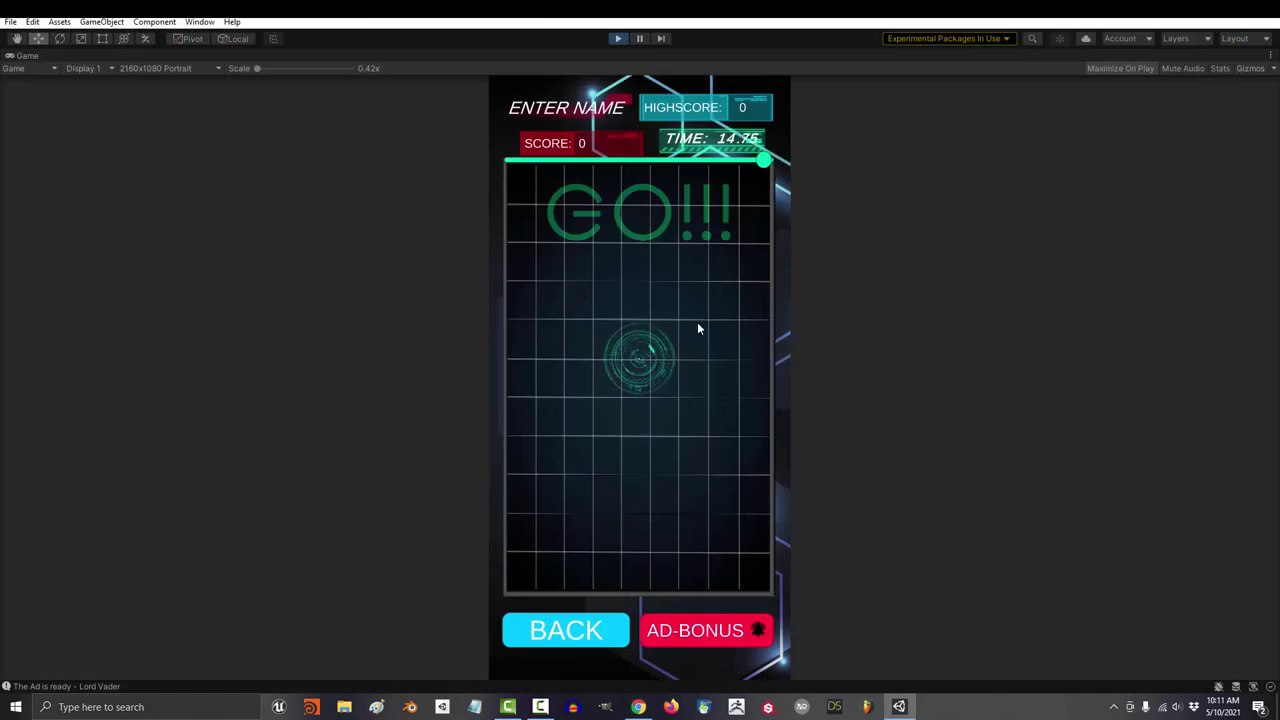
click(640, 360)
click(548, 541)
click(560, 300)
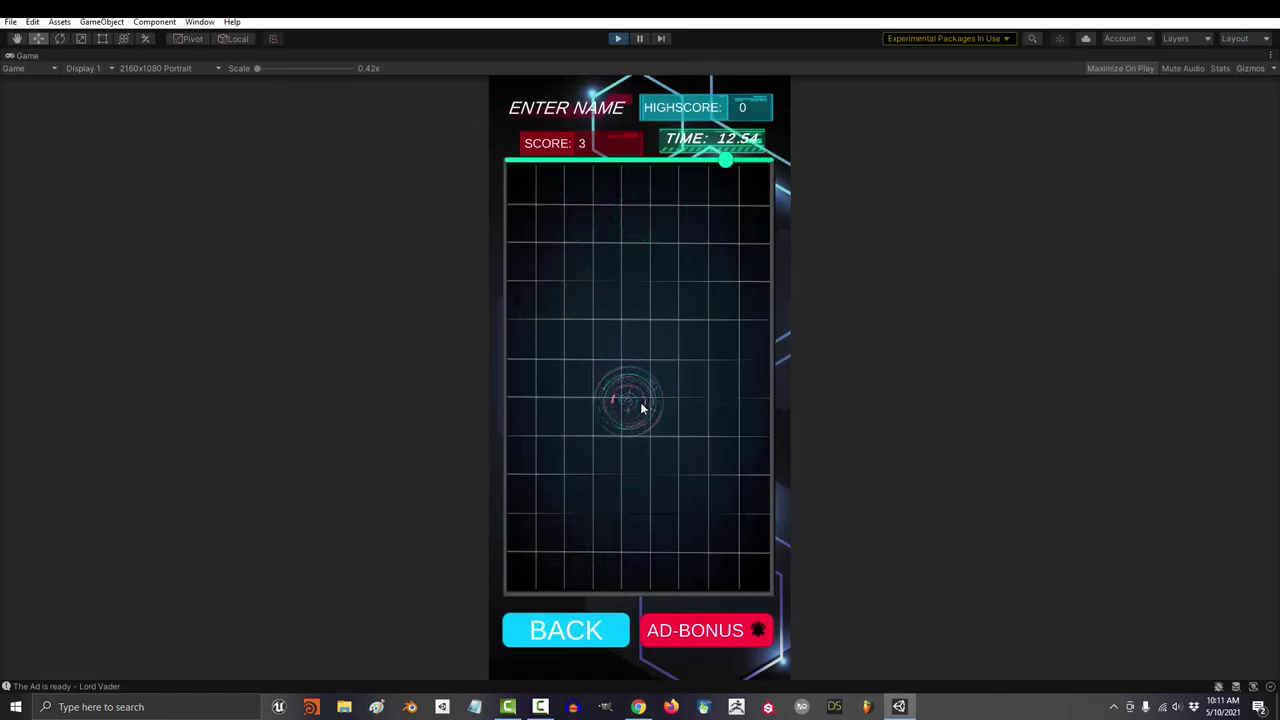
click(640, 408)
click(648, 375)
click(651, 366)
click(598, 424)
click(585, 393)
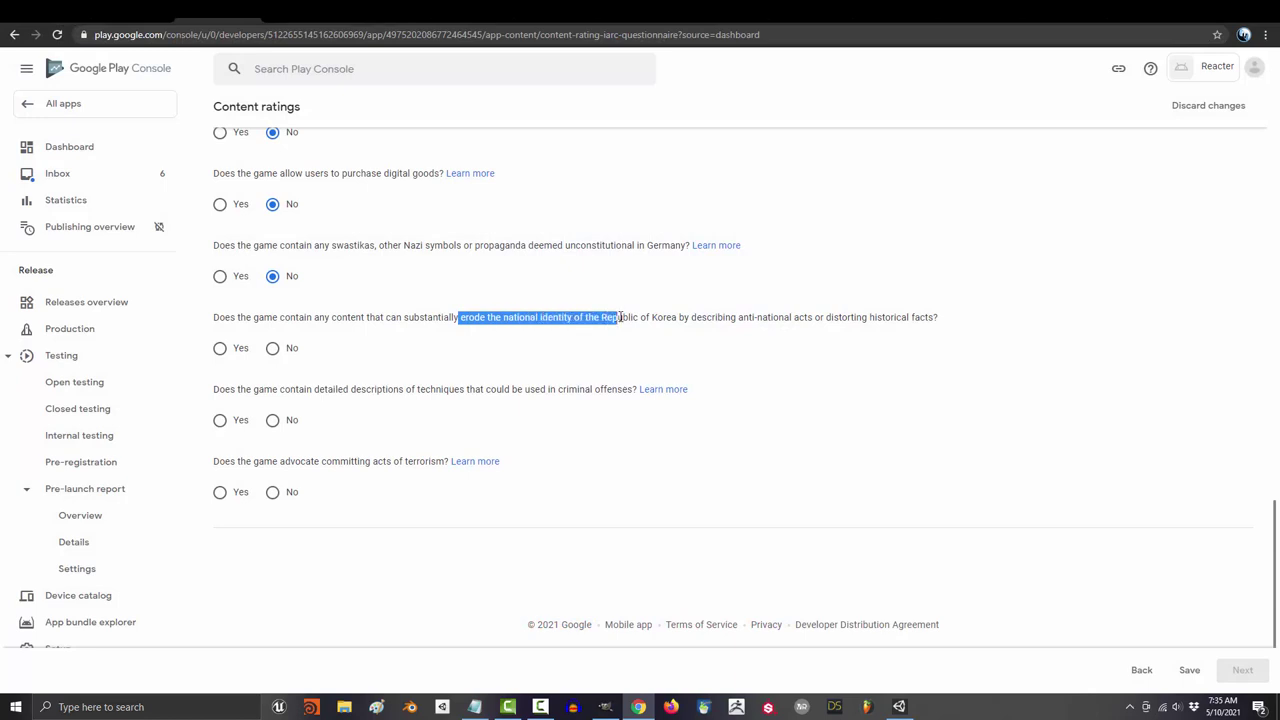
drag(620, 317, 676, 318)
click(668, 318)
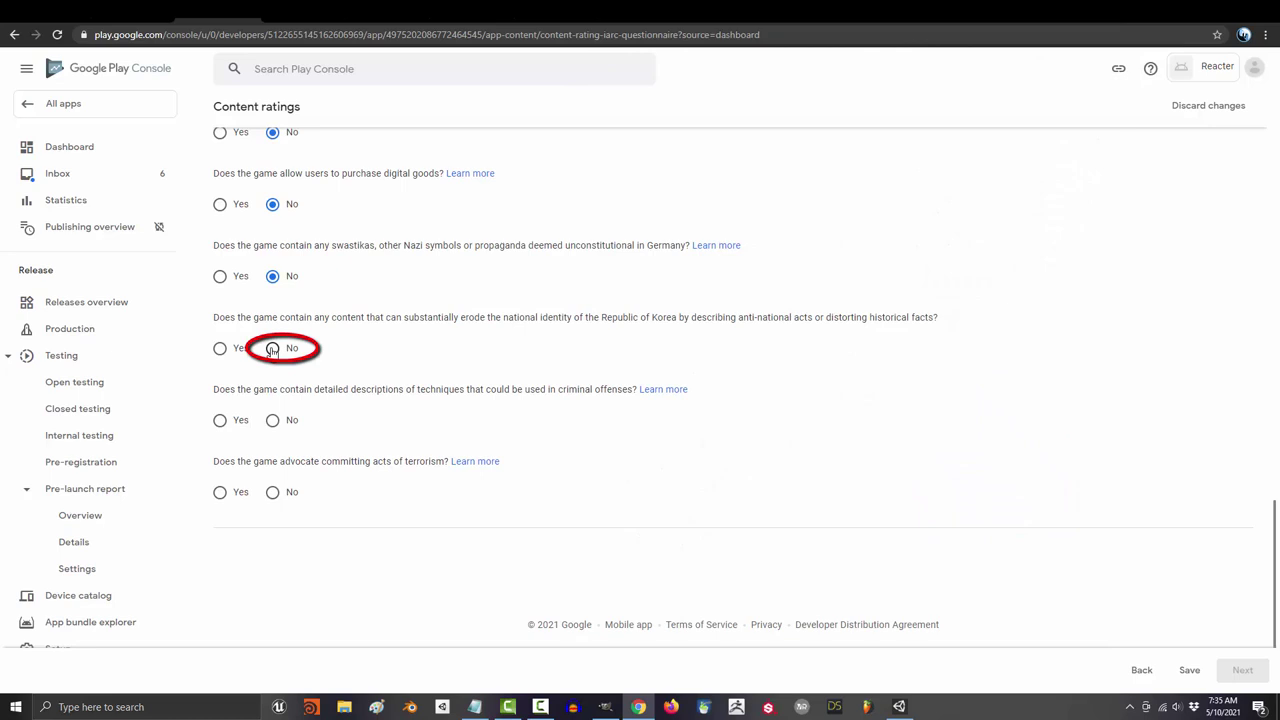
Step: Answer No to the terrorism question, then save and submit the content rating questionnaire
click(273, 492)
click(1189, 670)
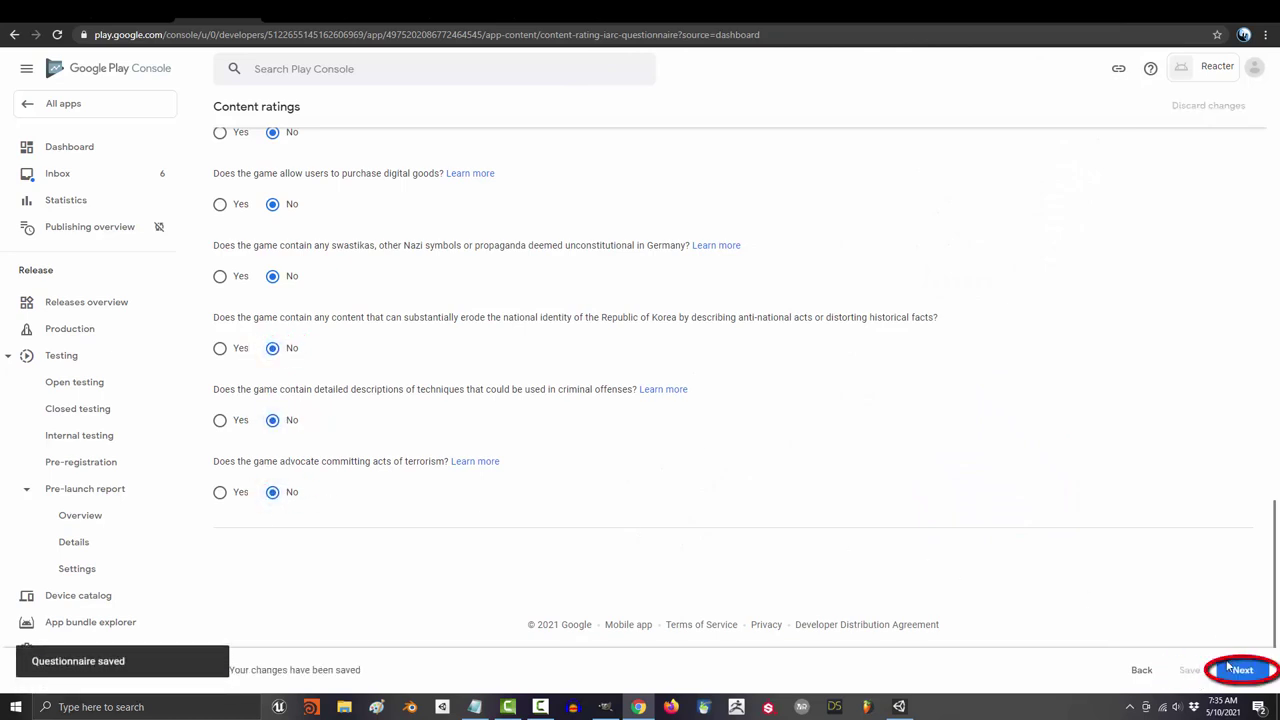
click(1230, 668)
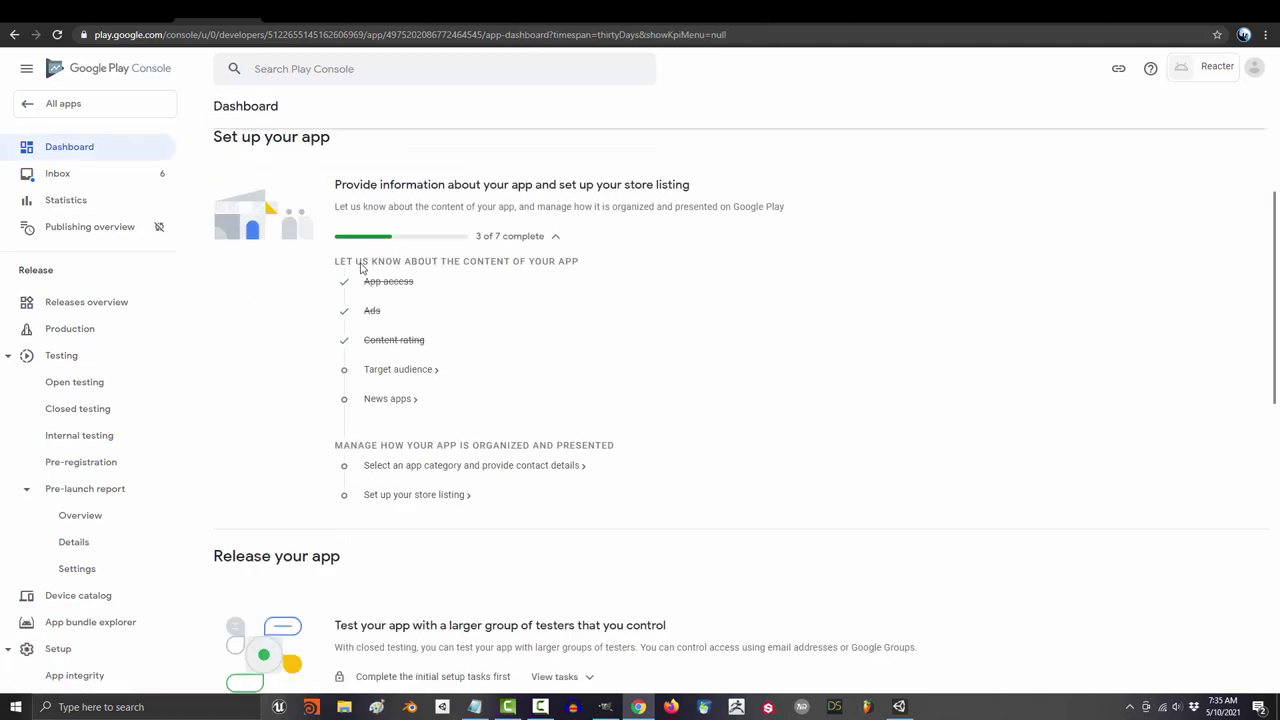
Step: Set the target audience to 18 and over, not appealing to children, and save
click(388, 371)
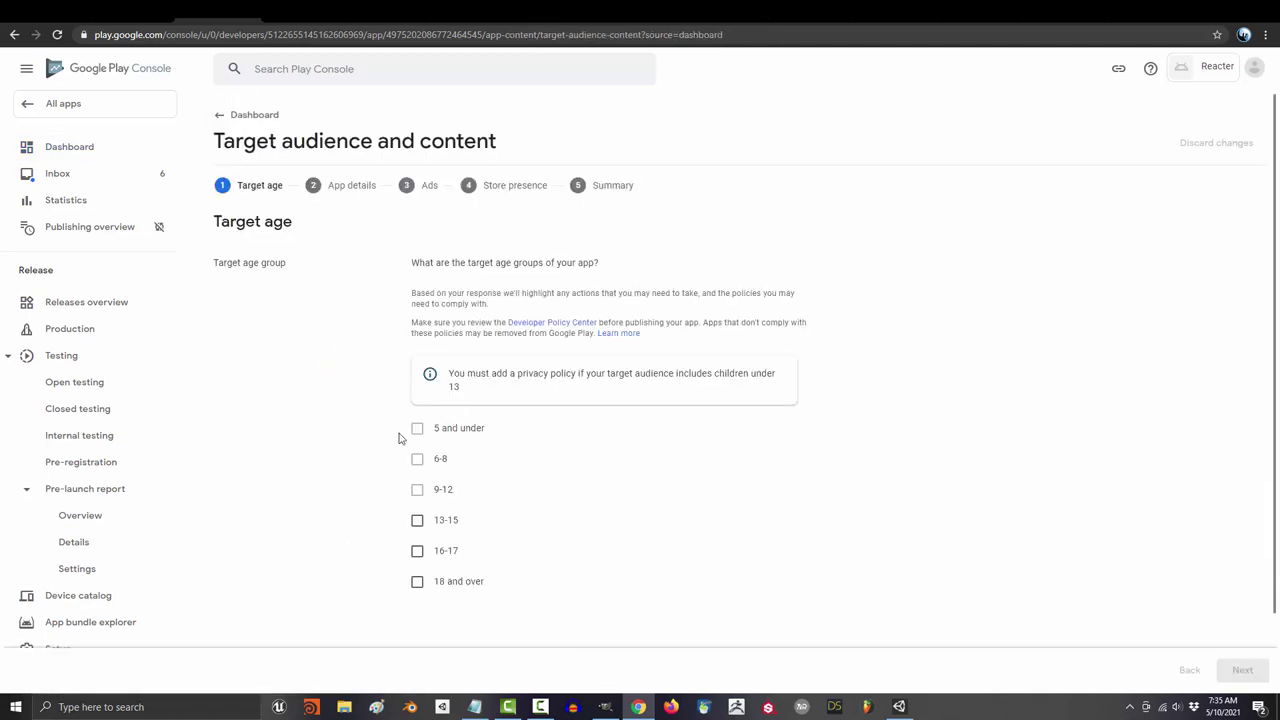
click(417, 581)
click(1231, 671)
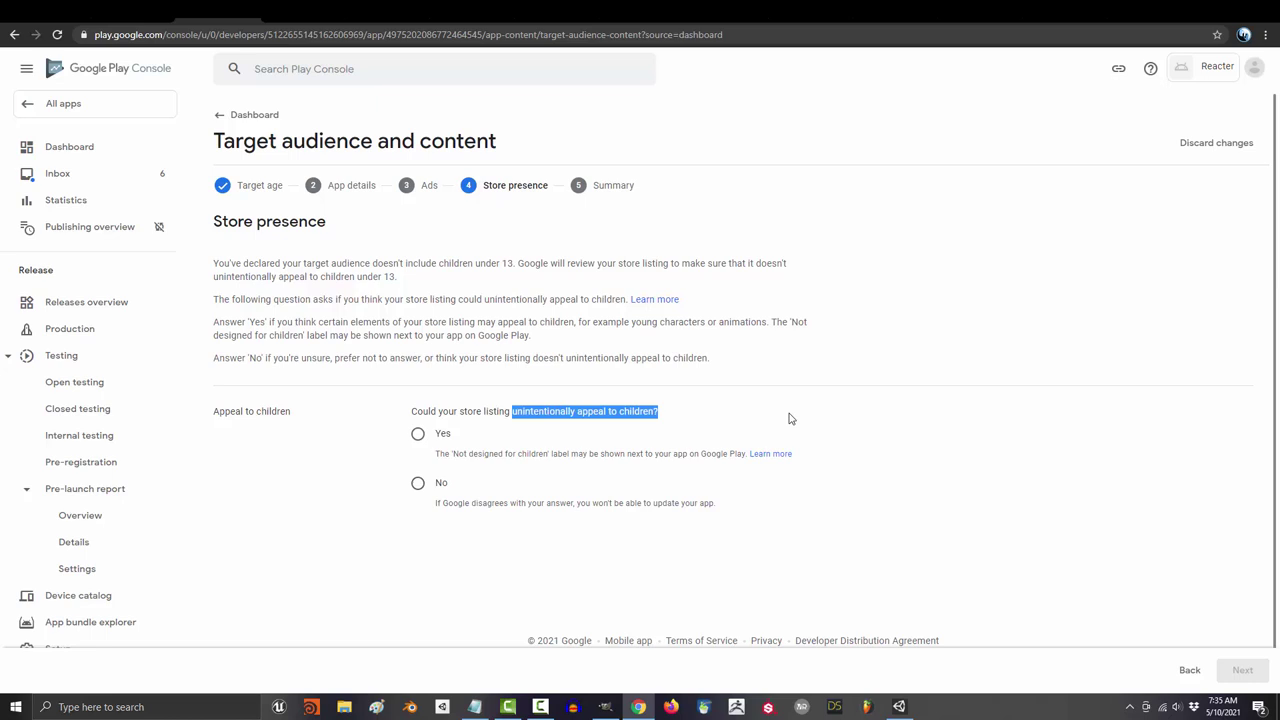
click(418, 483)
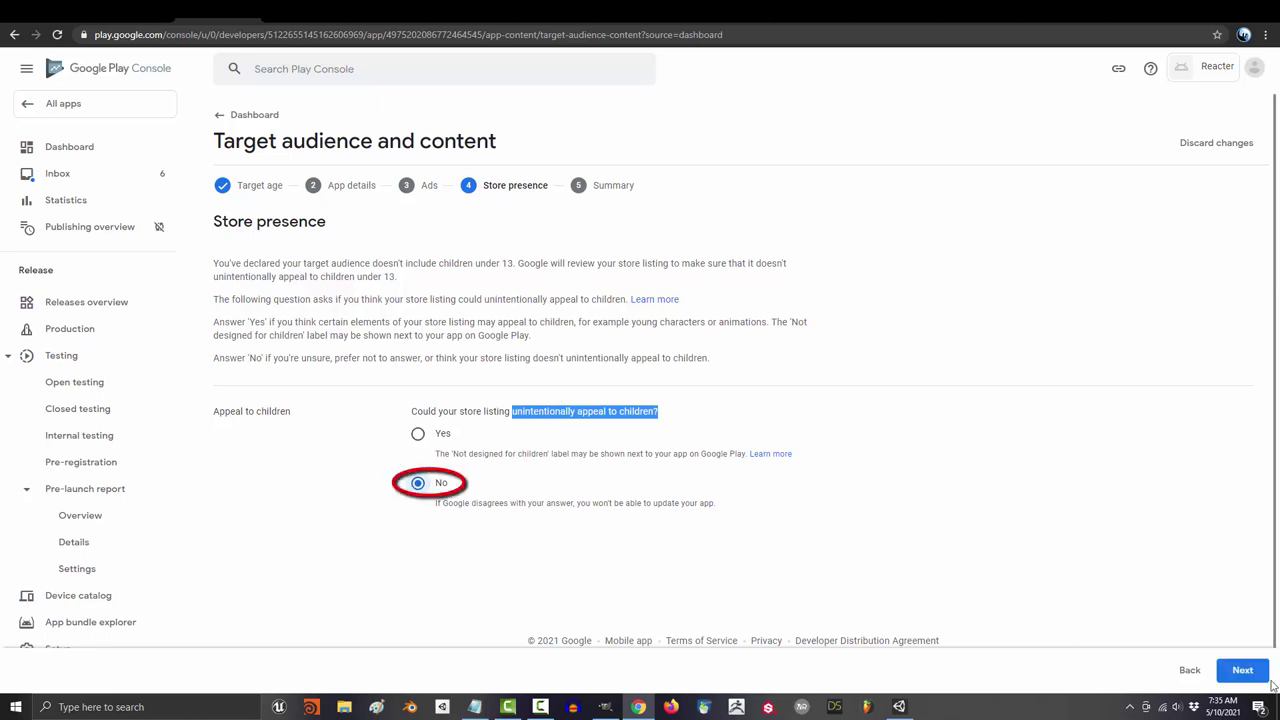
click(1242, 670)
click(1242, 670)
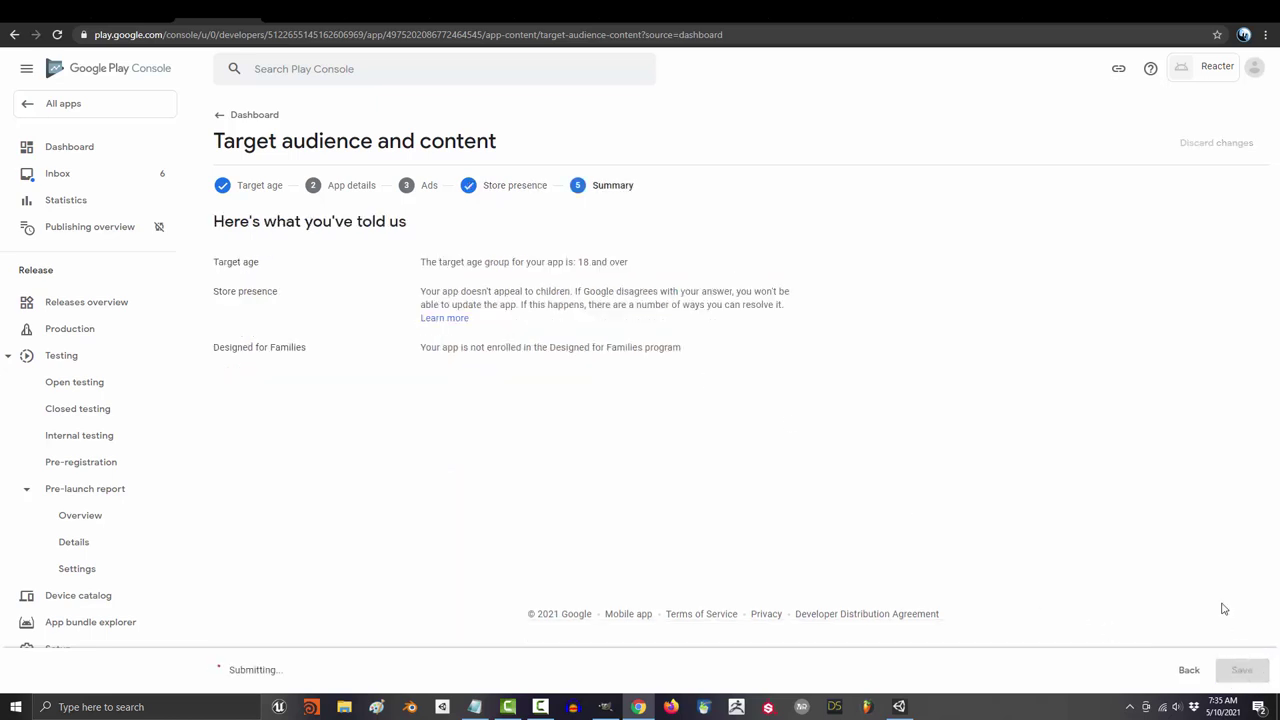
Step: Declare that Reacter is not a news app and save
click(249, 116)
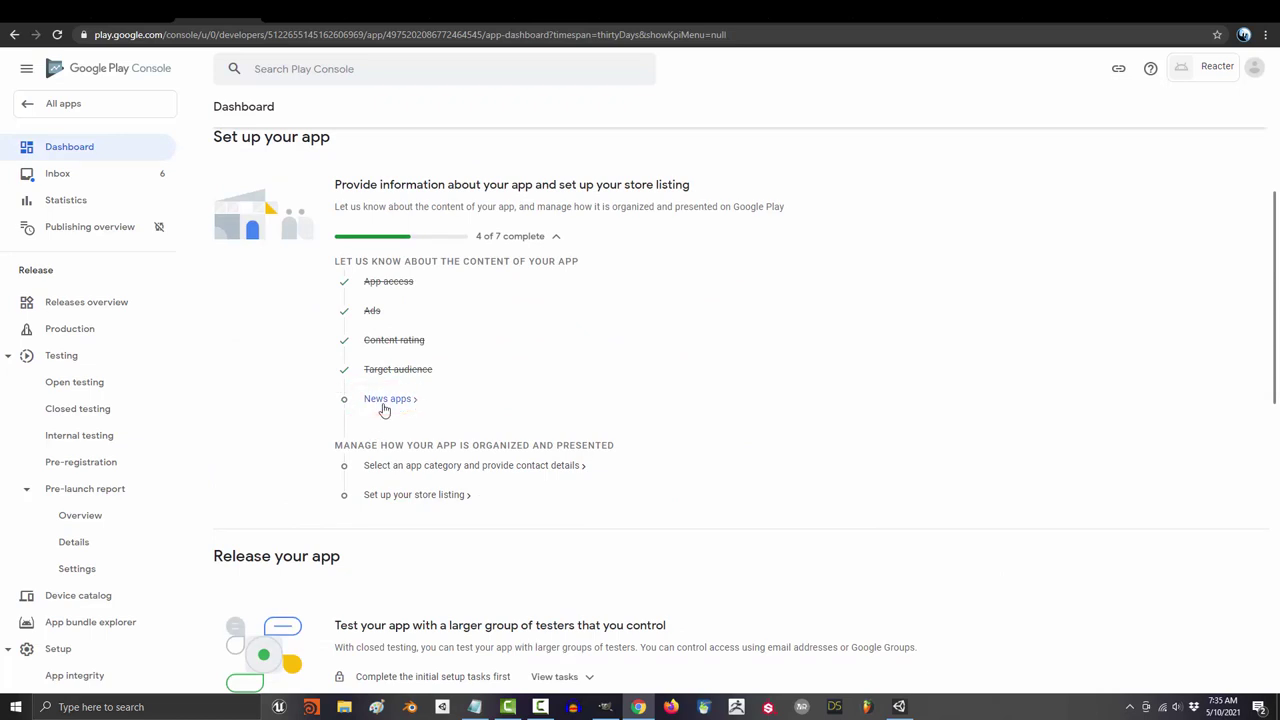
click(383, 402)
click(418, 240)
click(1242, 670)
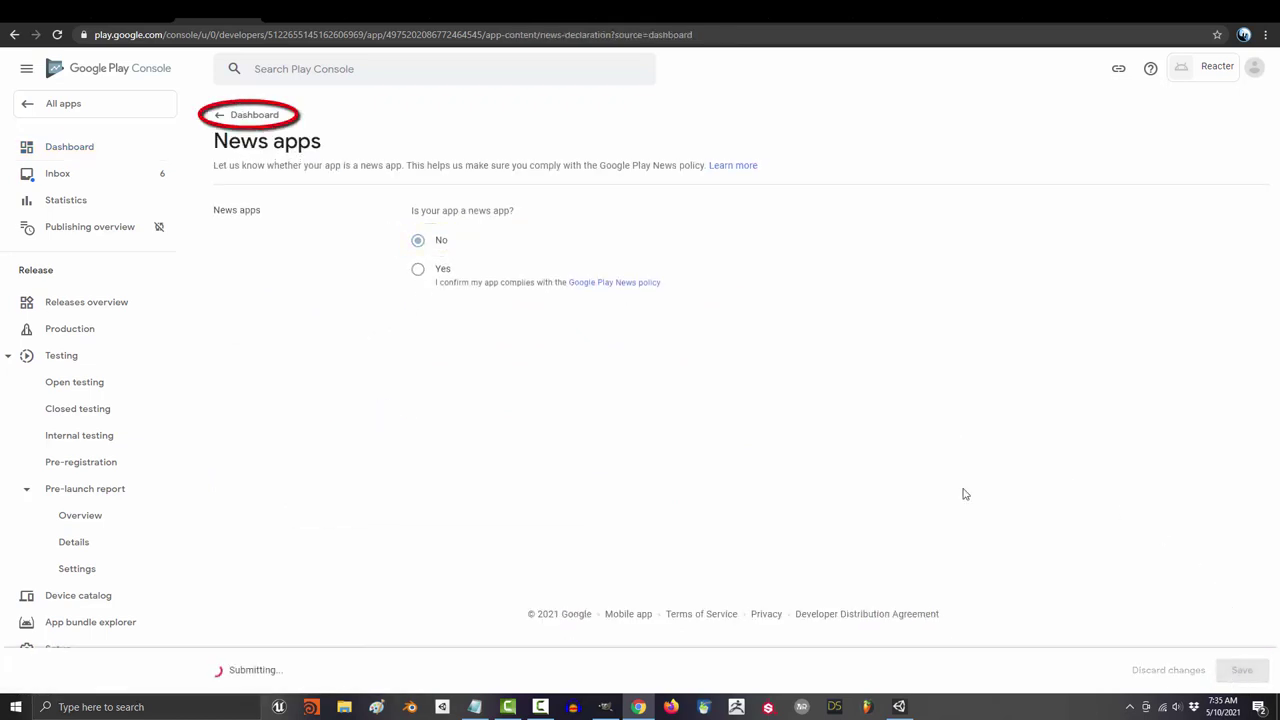
Step: Set the game category to Action and add the Brain training store tag
click(249, 116)
click(430, 466)
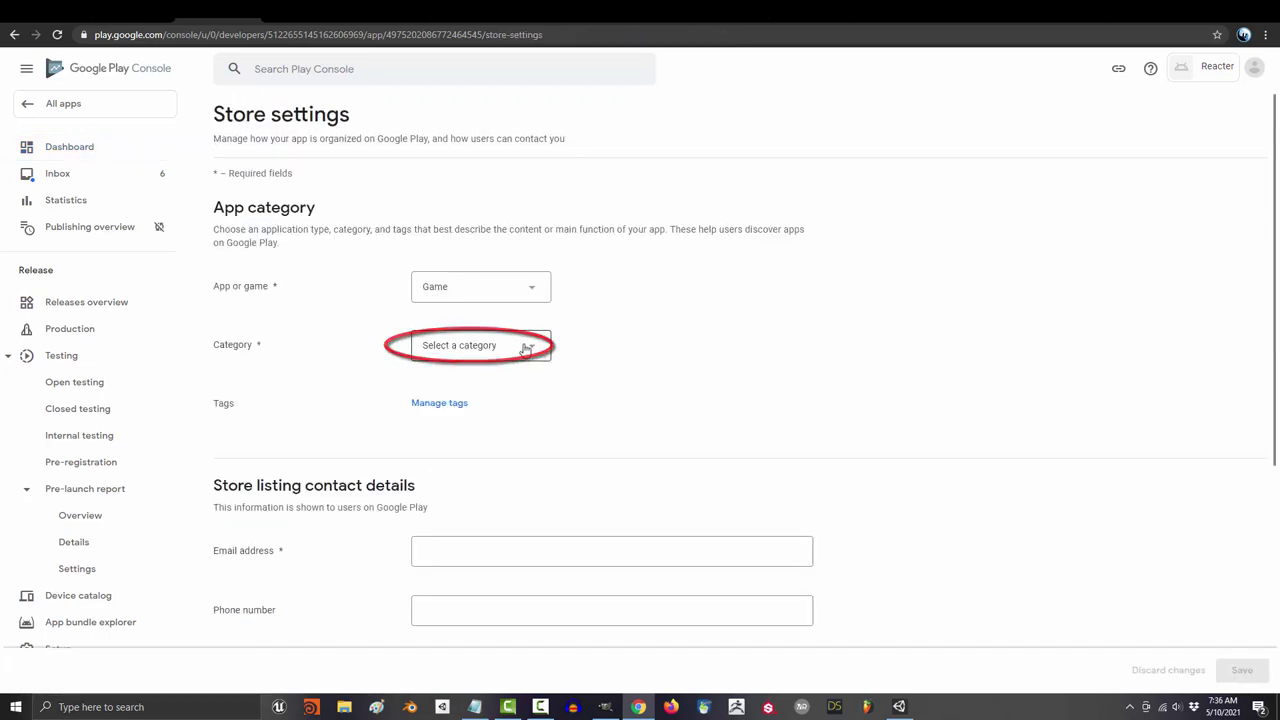
click(515, 345)
click(470, 347)
click(445, 413)
click(114, 154)
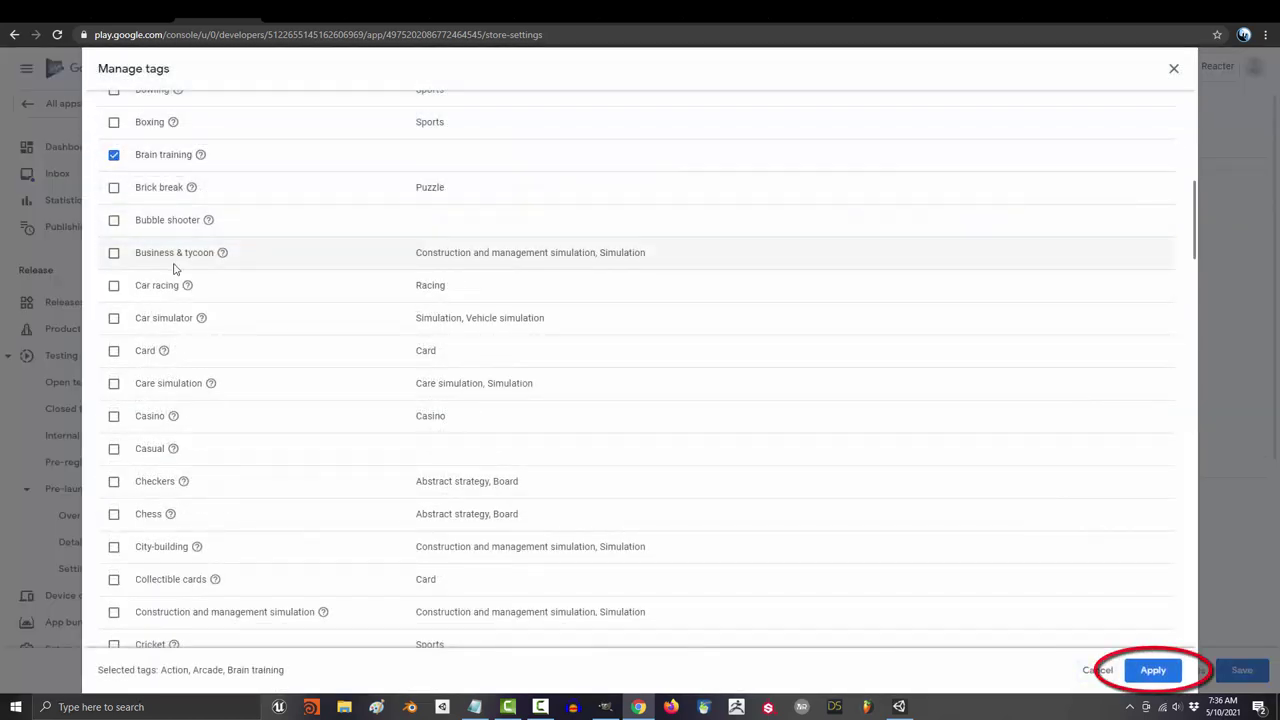
click(1151, 669)
Step: Fill in the contact email address and website theroyalskies.com in store settings
scroll(506, 411, down, 2)
click(612, 370)
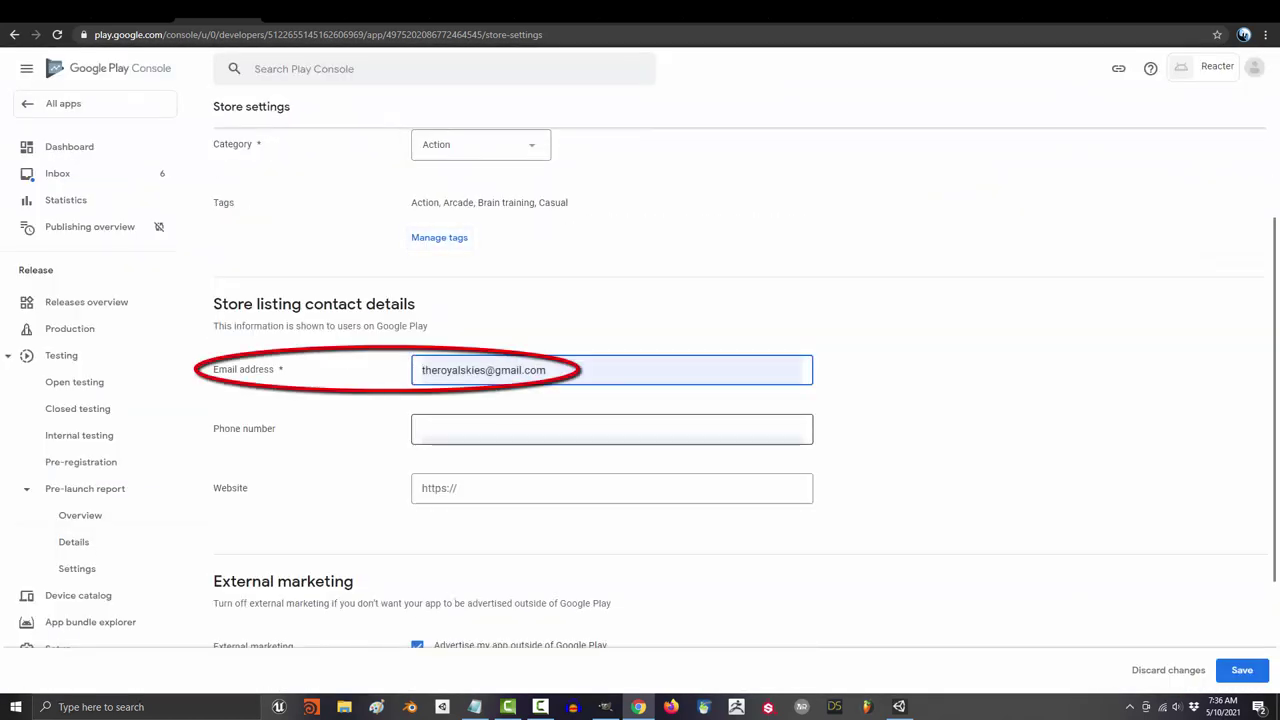
key(Tab)
key(Tab)
text(theroyalskies.com)
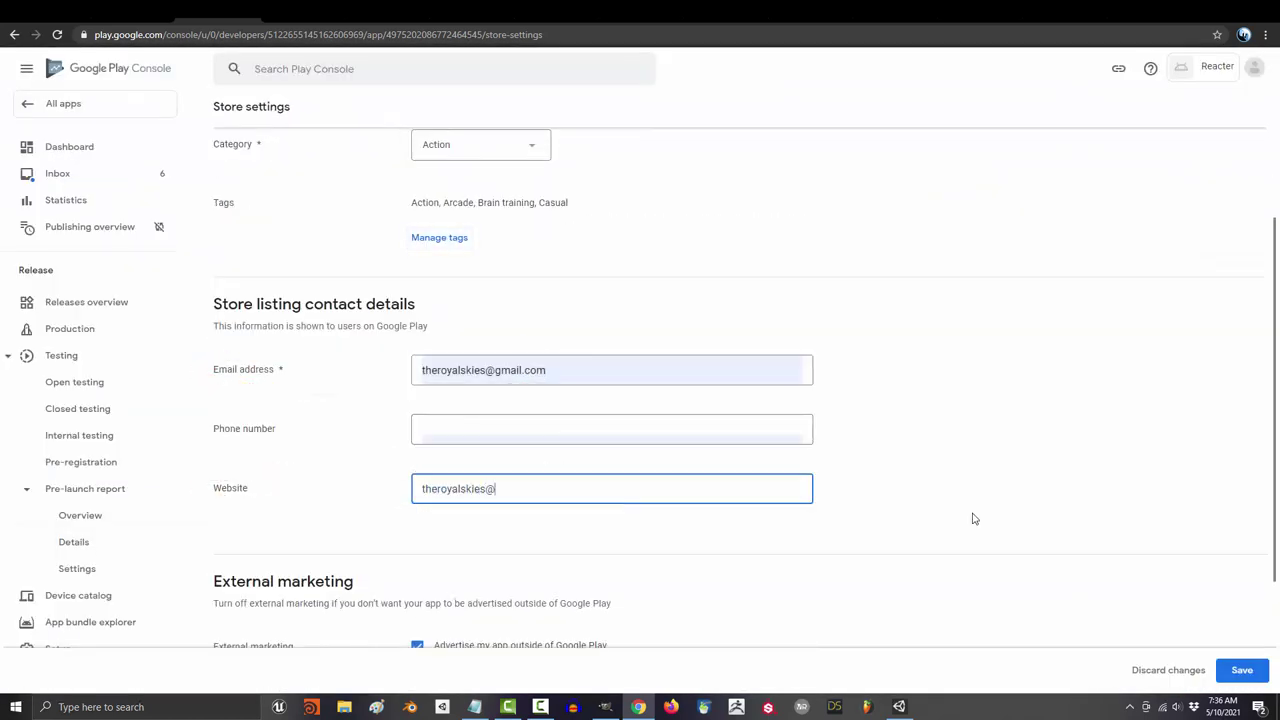
scroll(971, 517, down, 2)
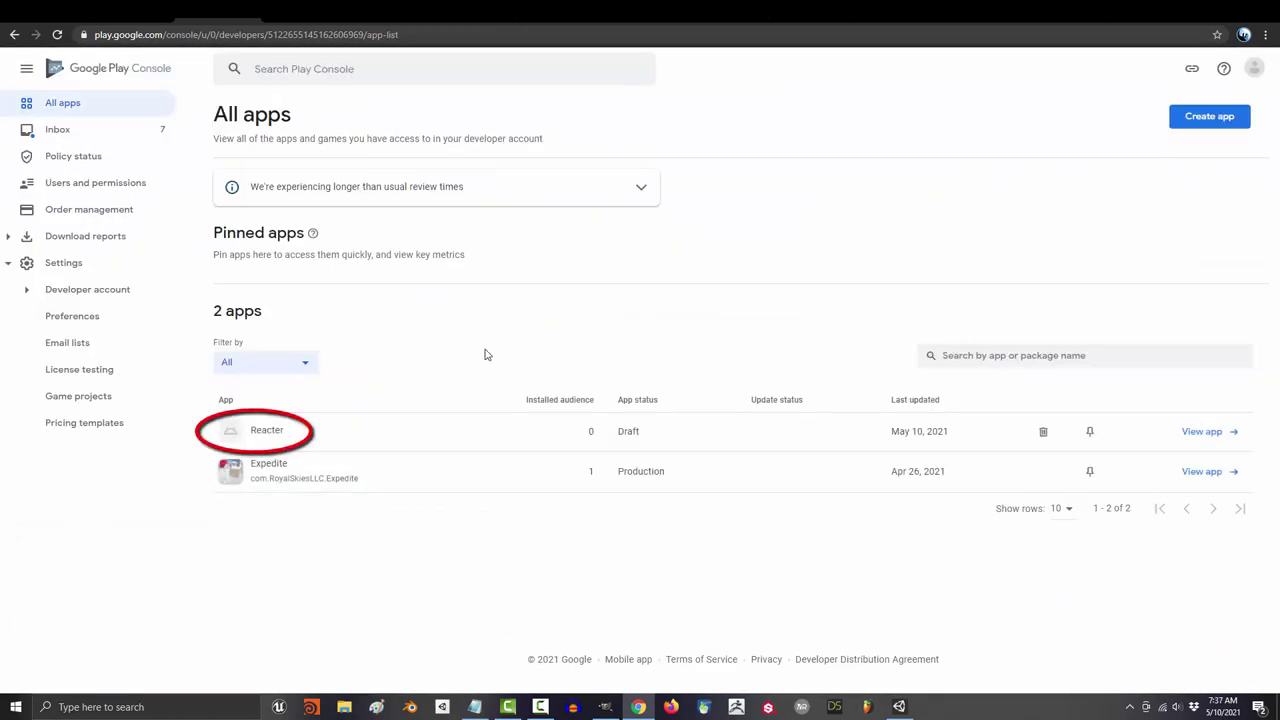
click(300, 436)
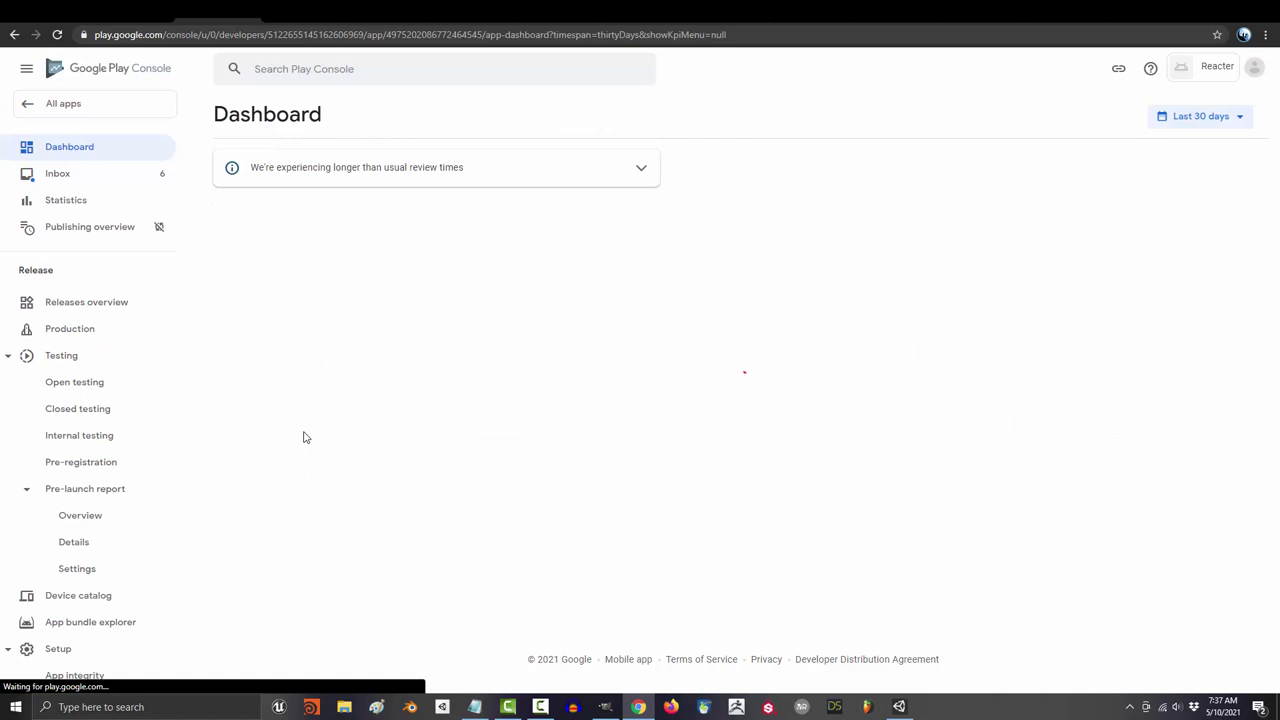
scroll(380, 372, down, 1)
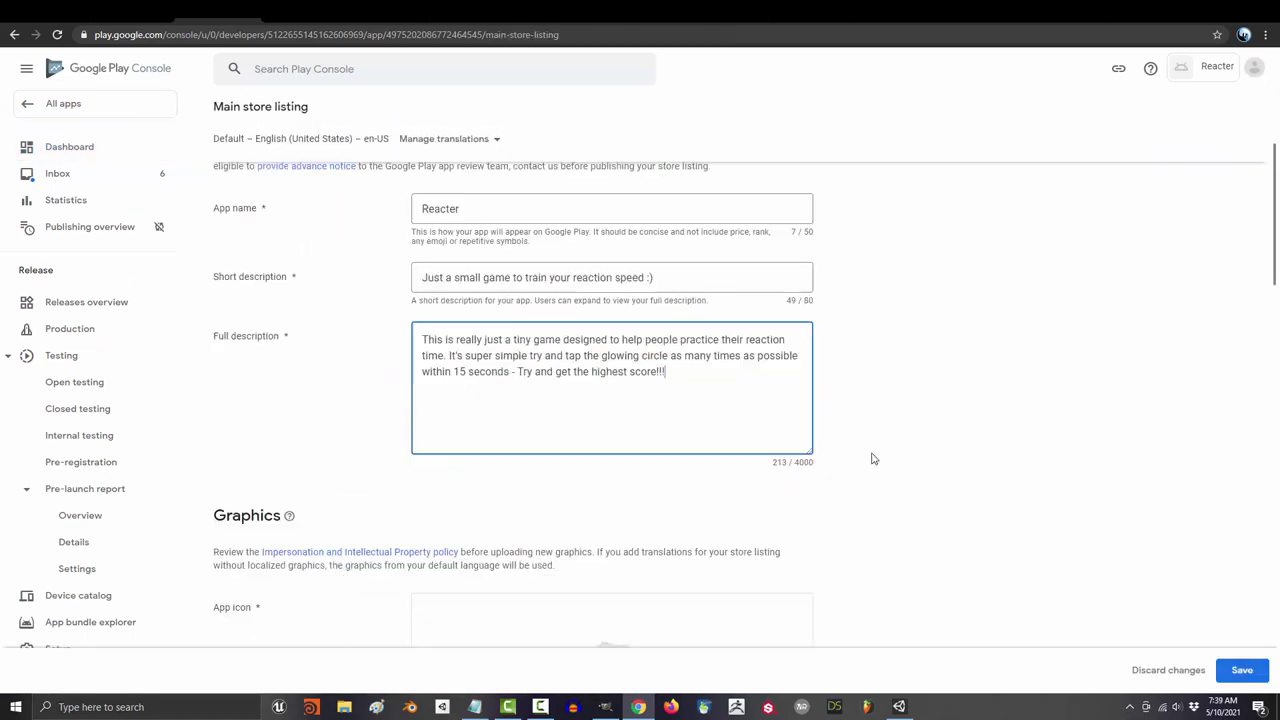
Step: Upload iIcon as the app icon and iFeature-1024x500 as the feature graphic
click(610, 458)
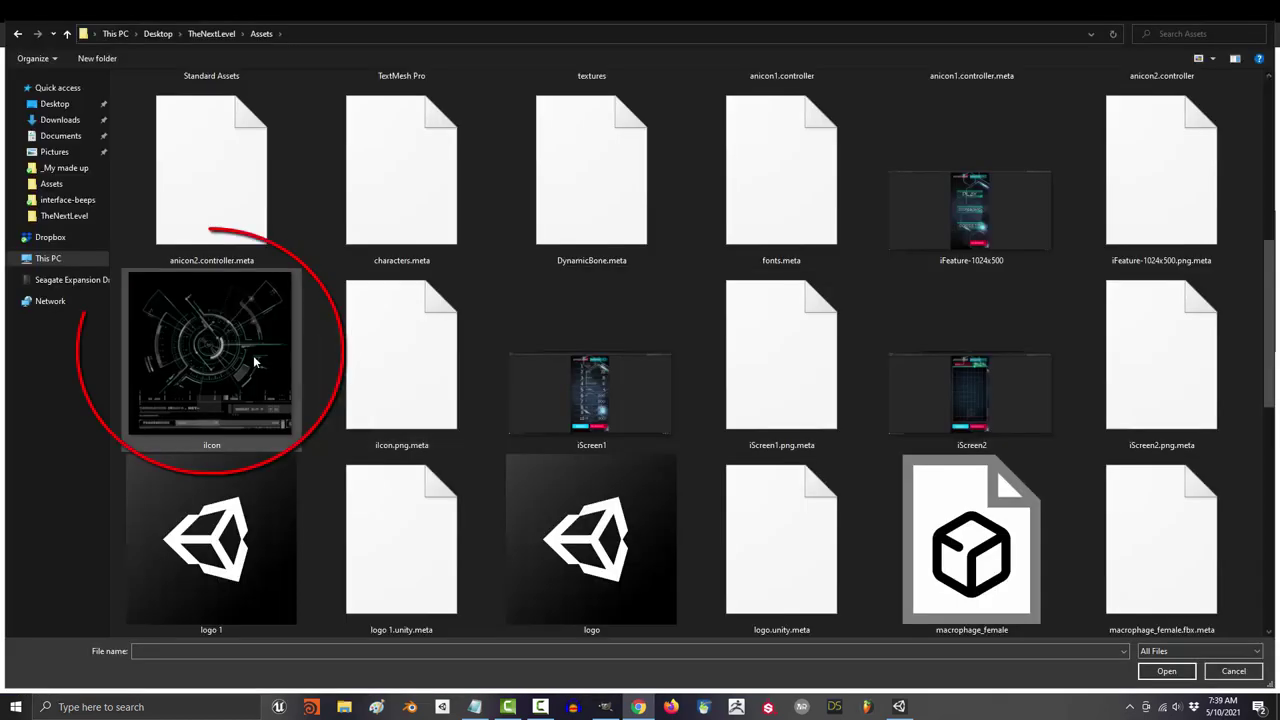
double_click(255, 362)
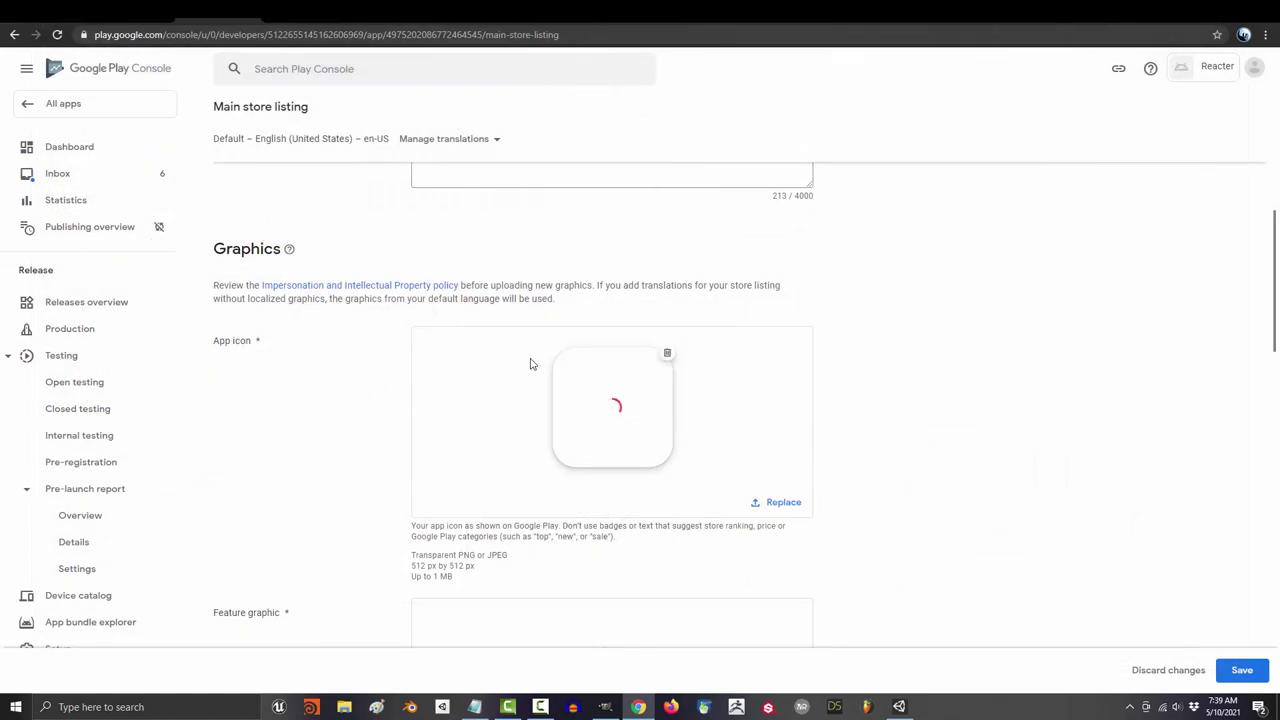
scroll(531, 364, down, 2)
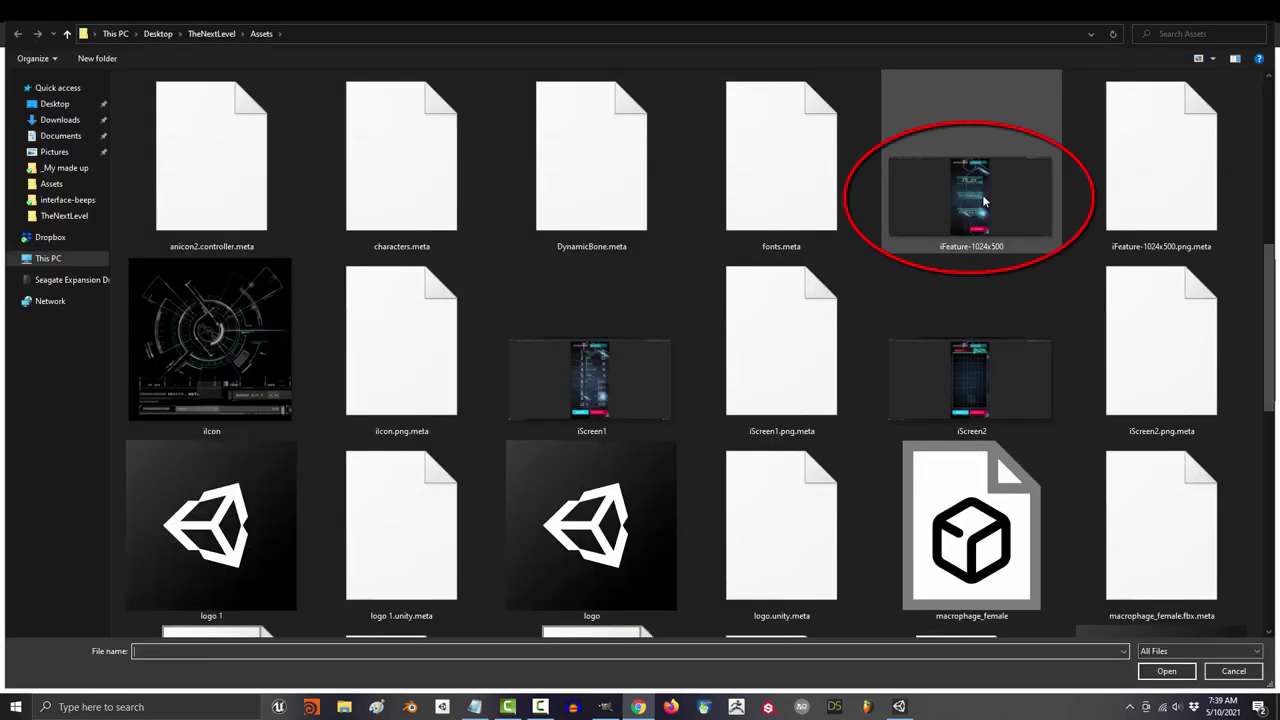
double_click(983, 202)
scroll(872, 424, down, 5)
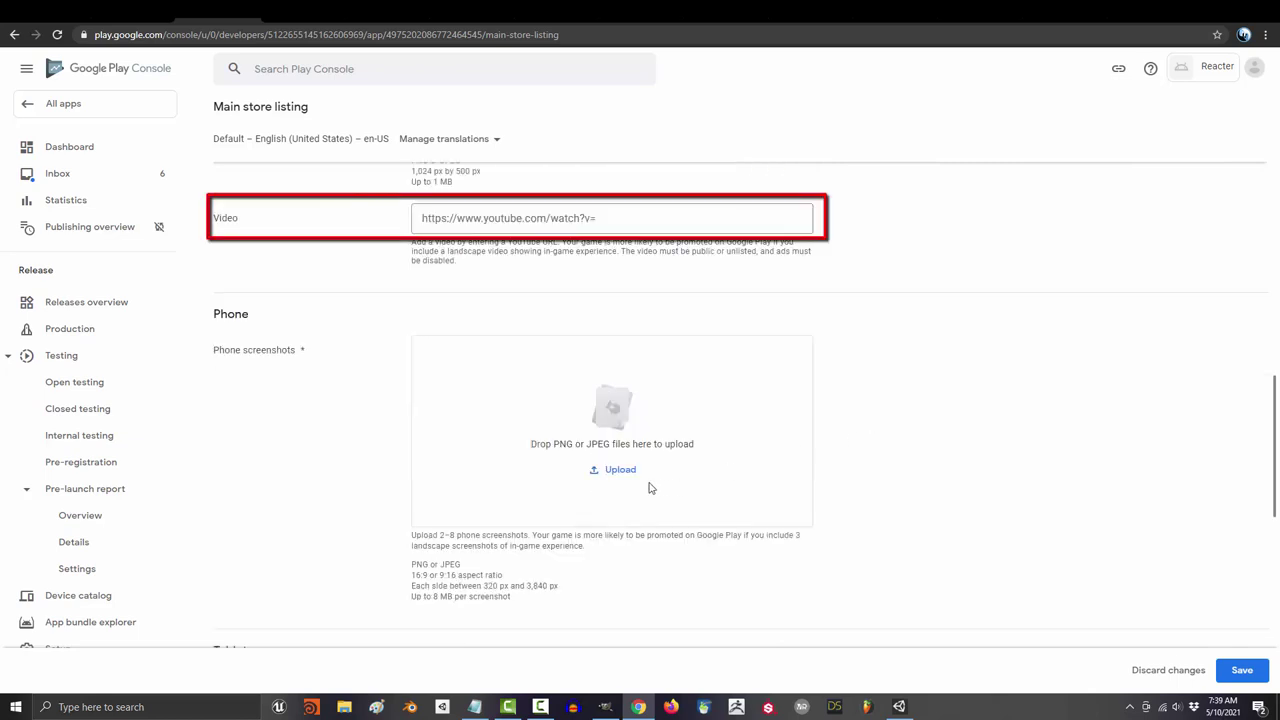
Step: Upload iScreen1 and iScreen2 as phone screenshots and save the store listing
click(620, 470)
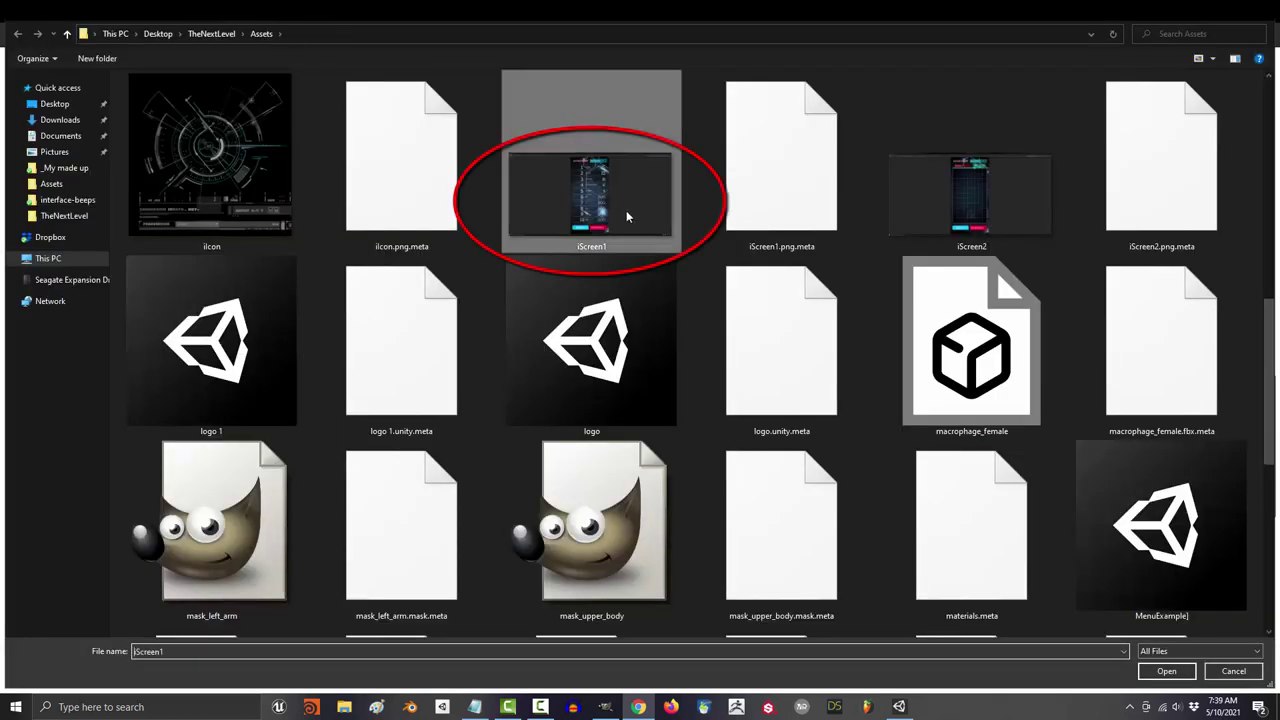
ctrl+click(960, 195)
click(1167, 674)
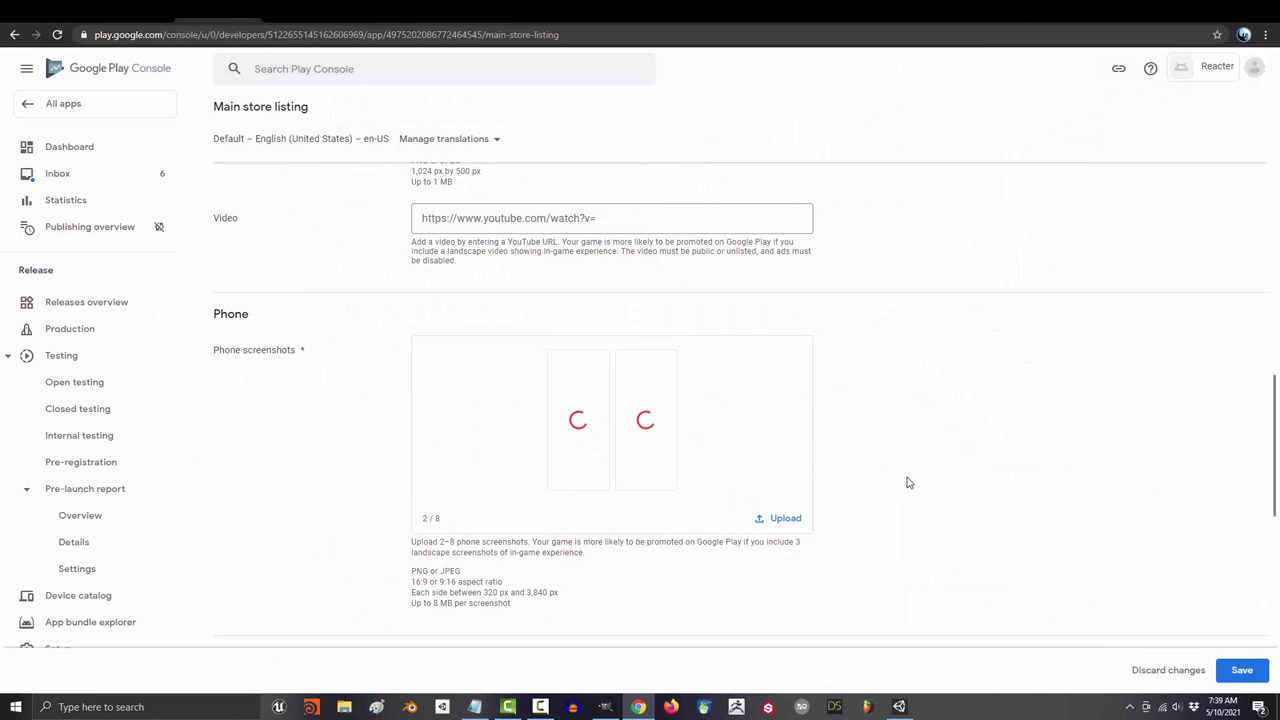
scroll(908, 483, down, 10)
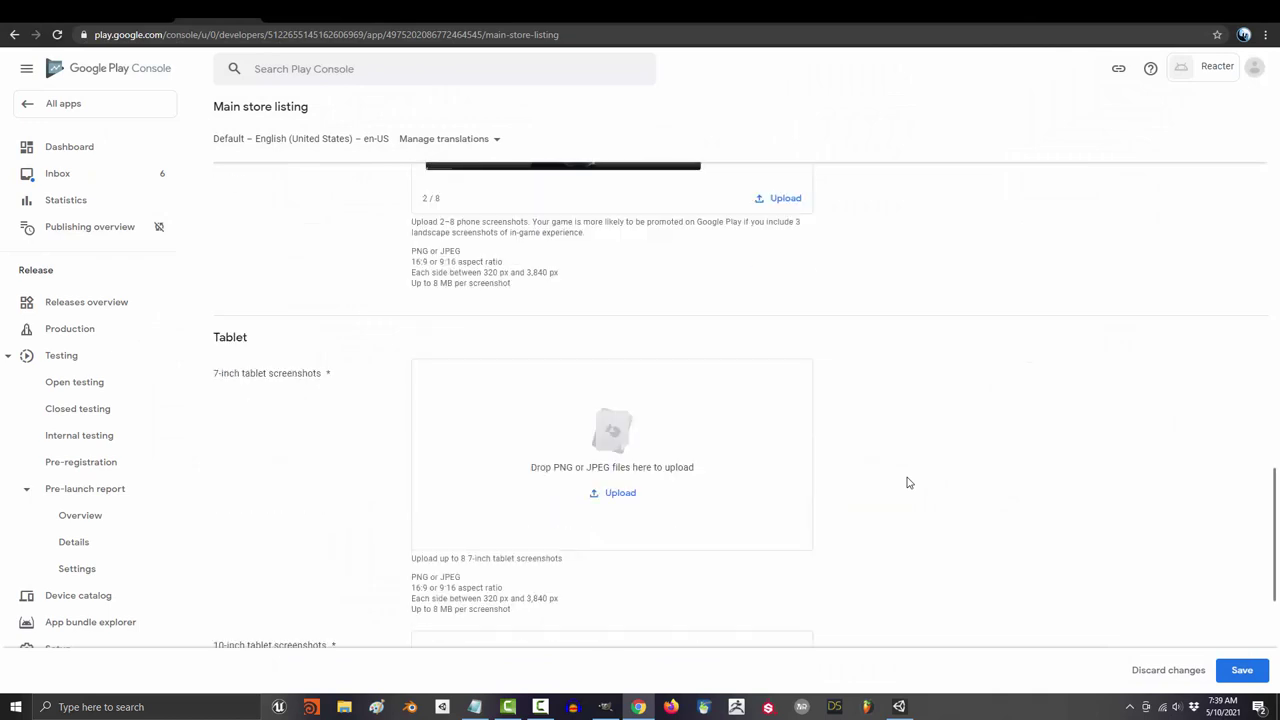
scroll(908, 483, down, 1)
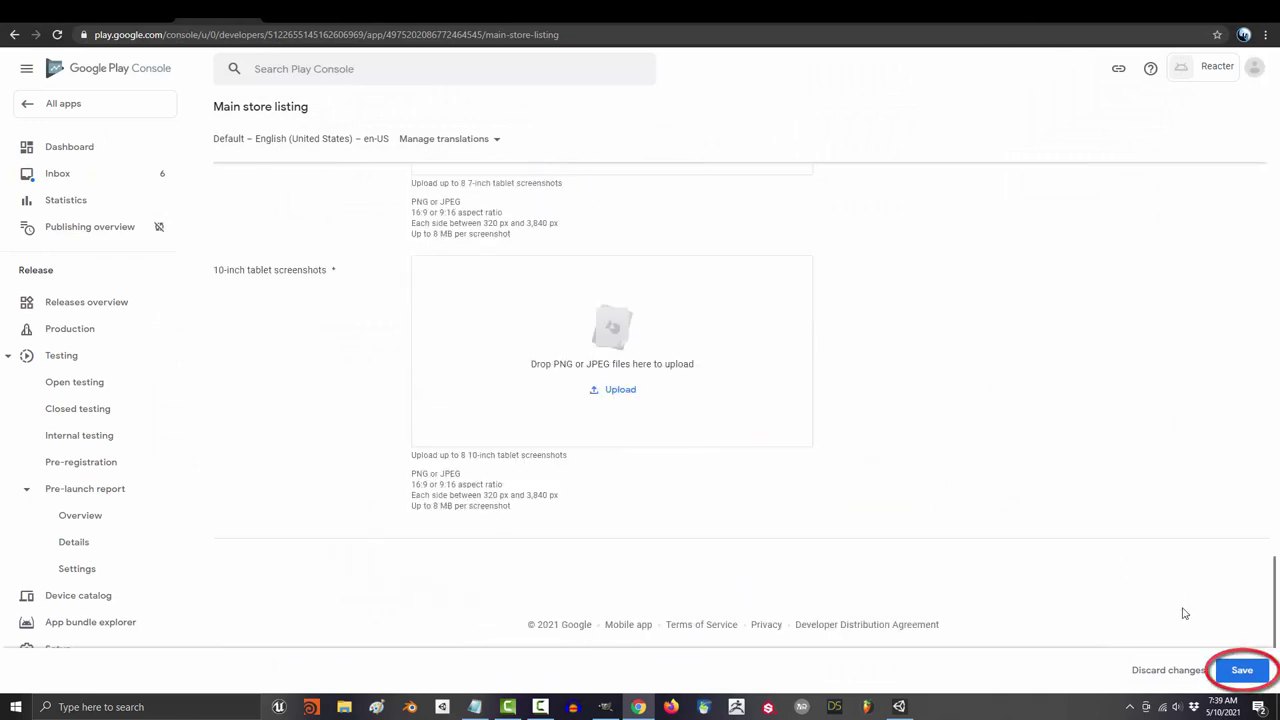
click(1241, 671)
scroll(826, 466, up, 15)
Step: Make Reacter's production track available in all countries and regions
click(60, 103)
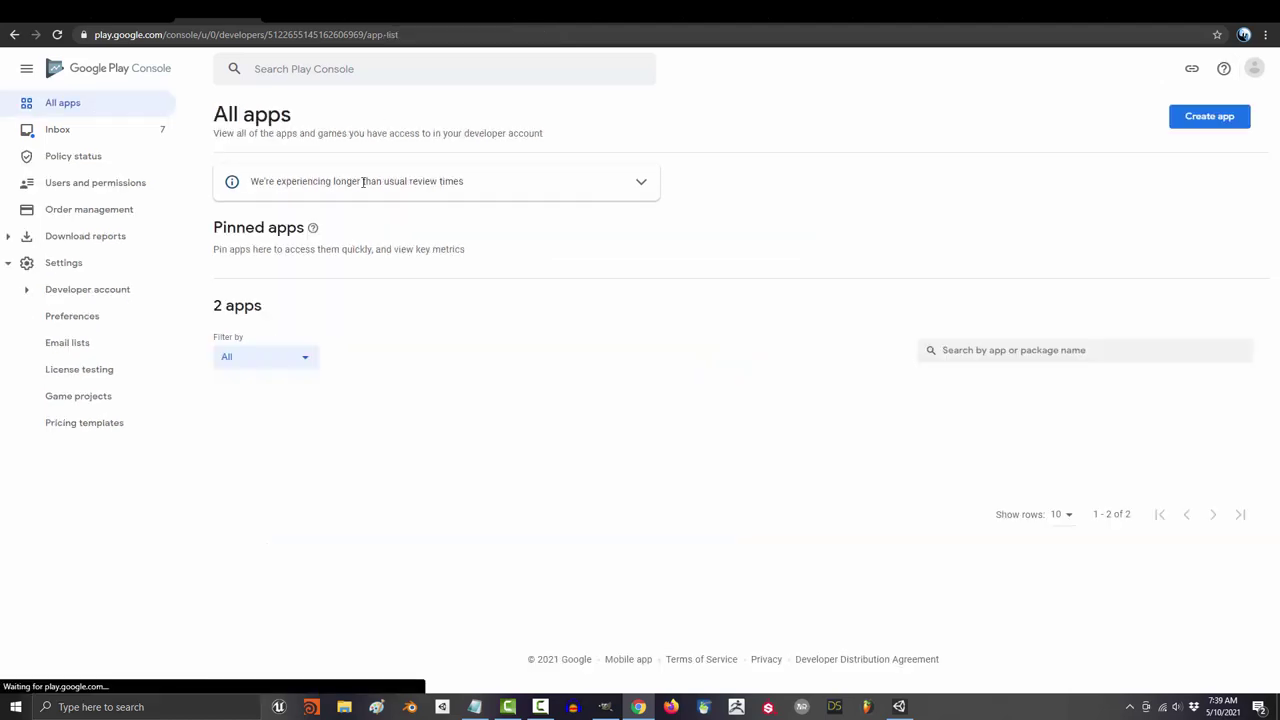
click(262, 428)
scroll(457, 437, down, 10)
click(362, 330)
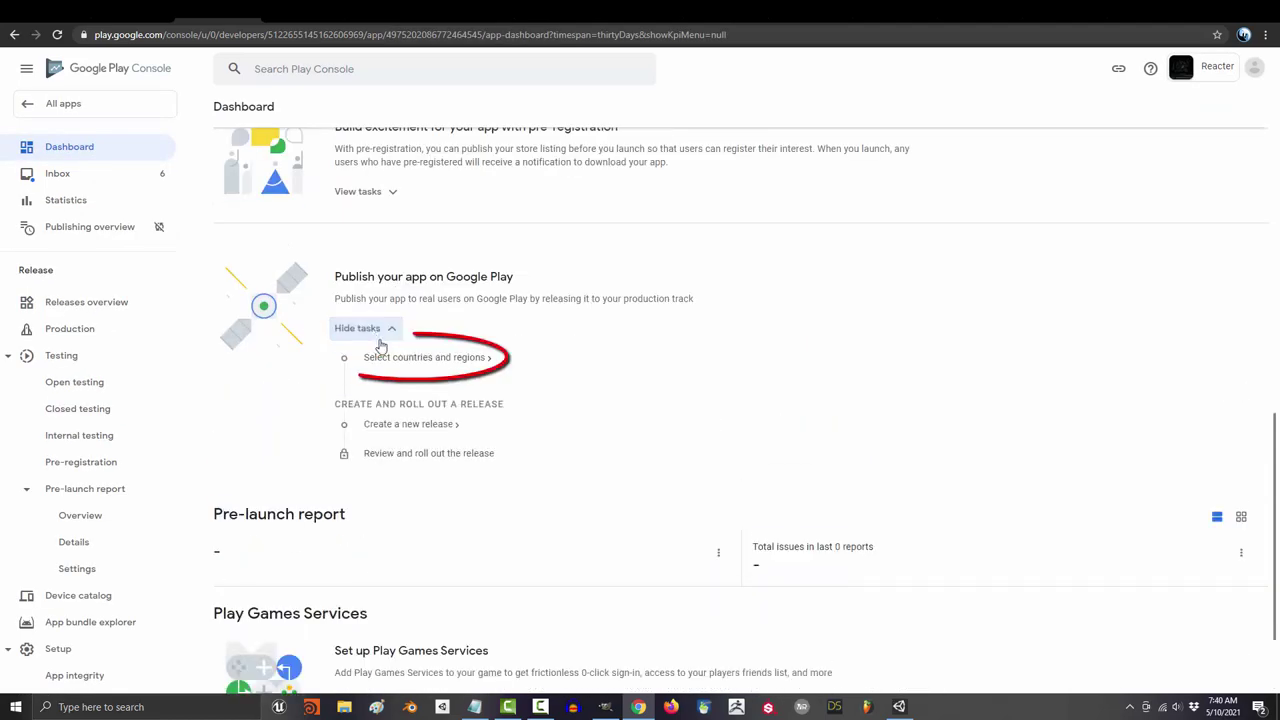
click(430, 357)
click(672, 423)
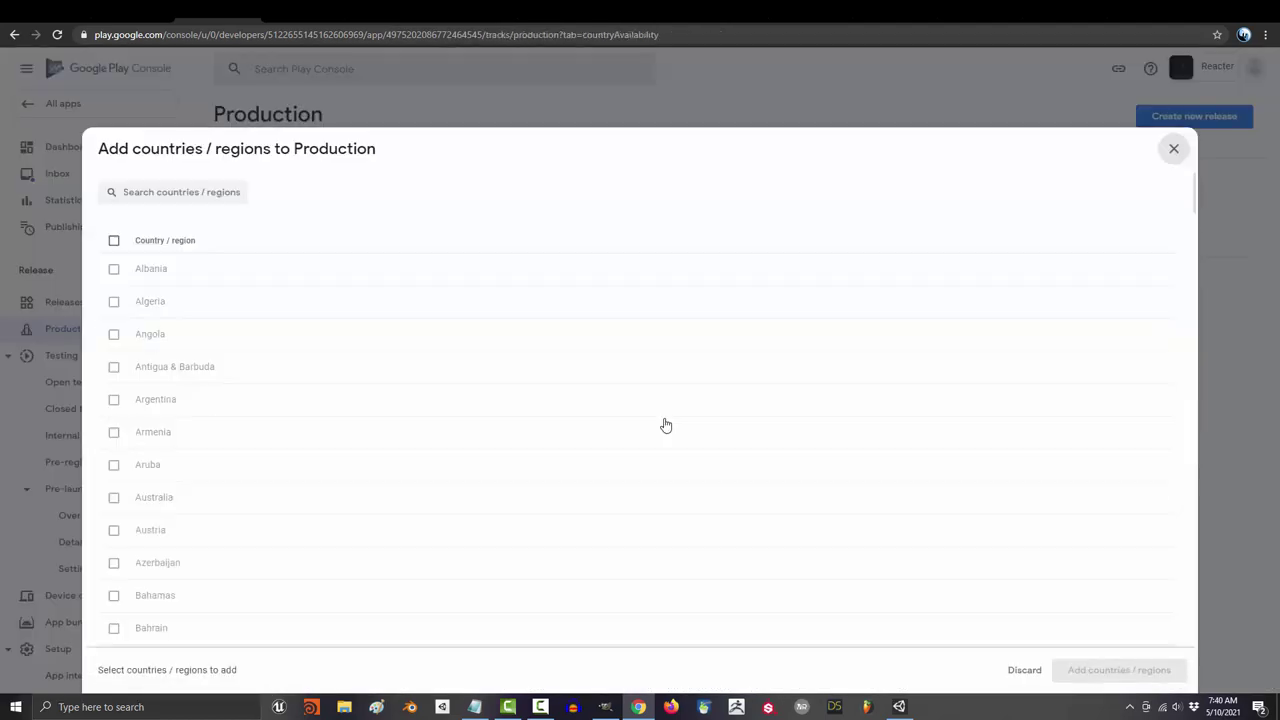
click(114, 241)
scroll(640, 450, down, 15)
click(1118, 670)
click(737, 398)
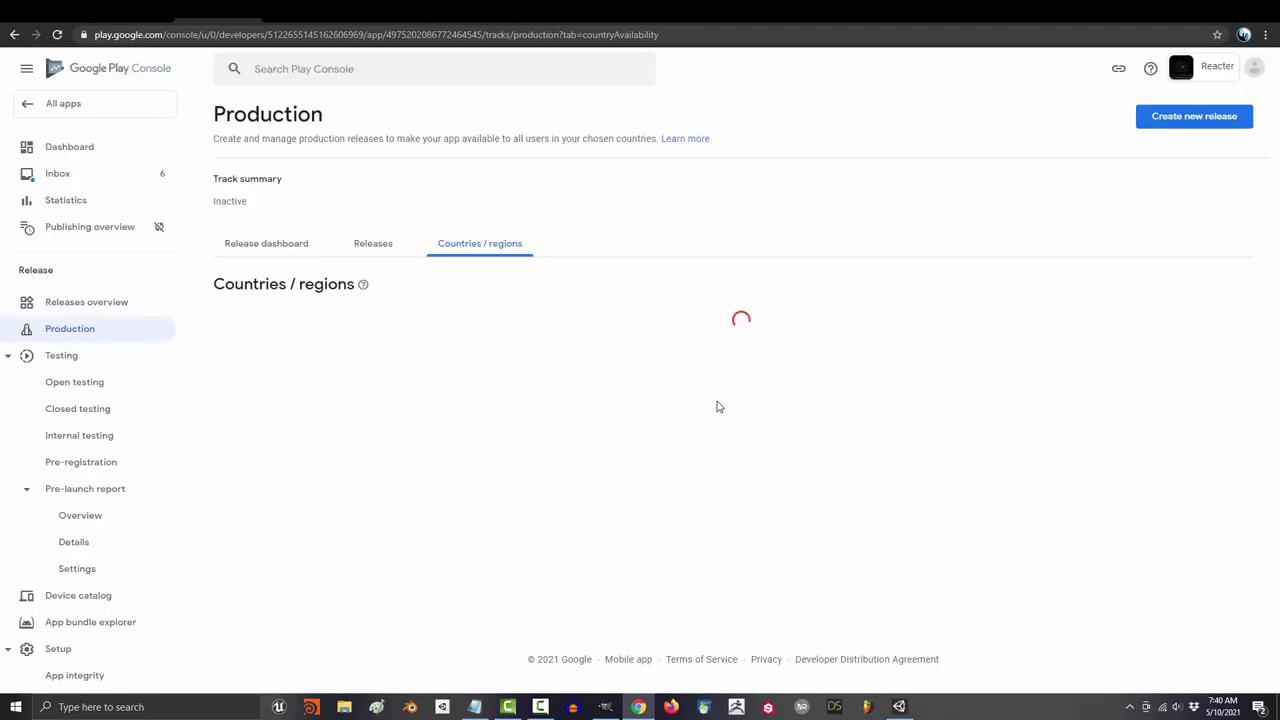
Step: Create a production release from ToUpload.aab with notes 'First Android Release!' and save it
click(1170, 120)
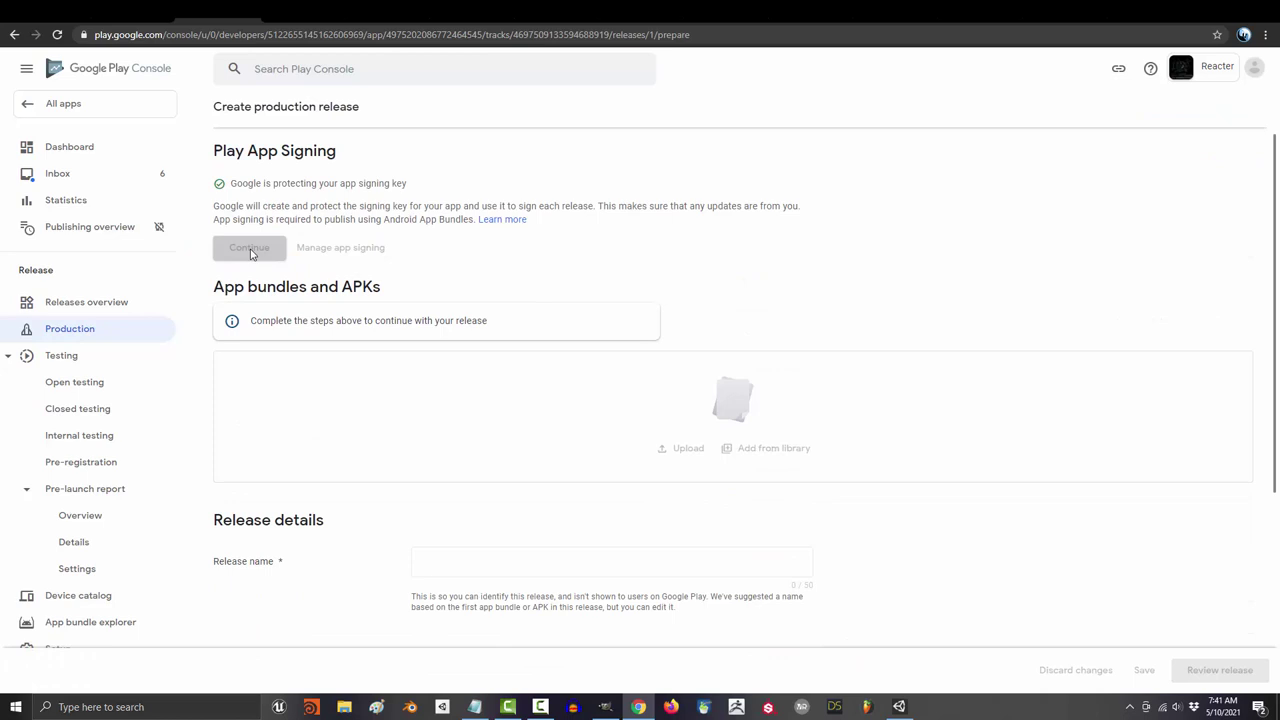
click(686, 381)
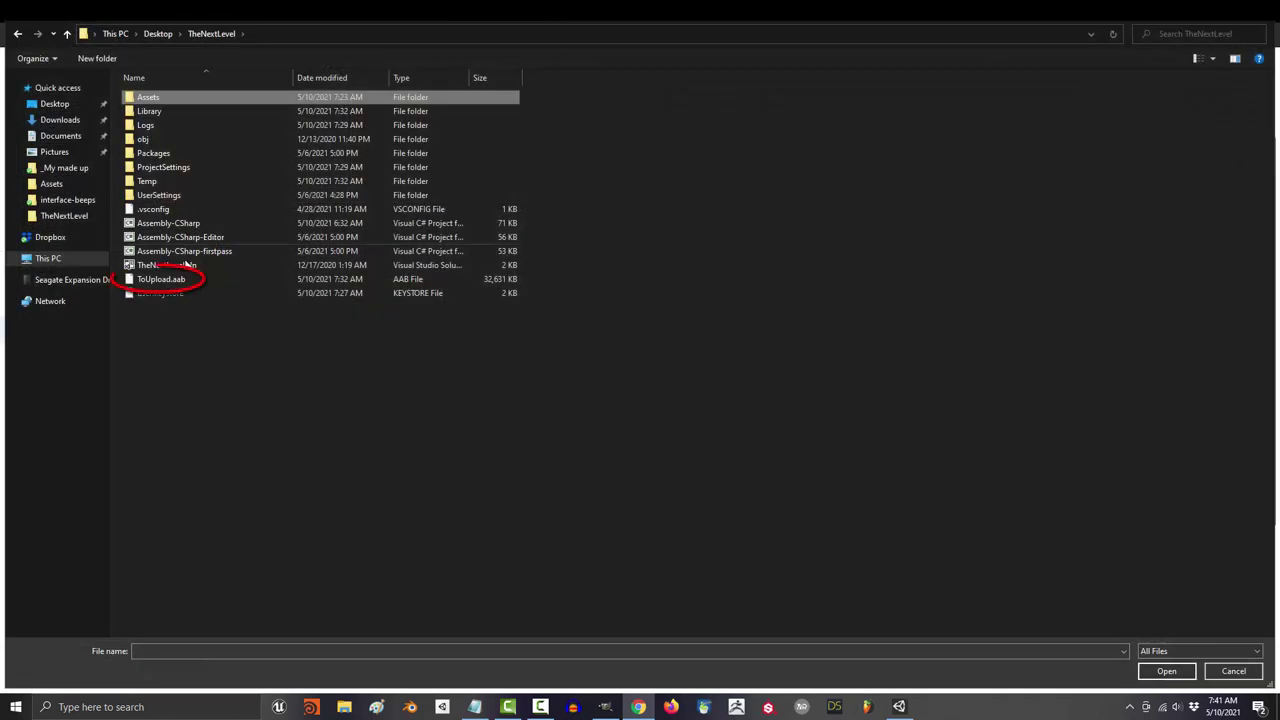
double_click(161, 279)
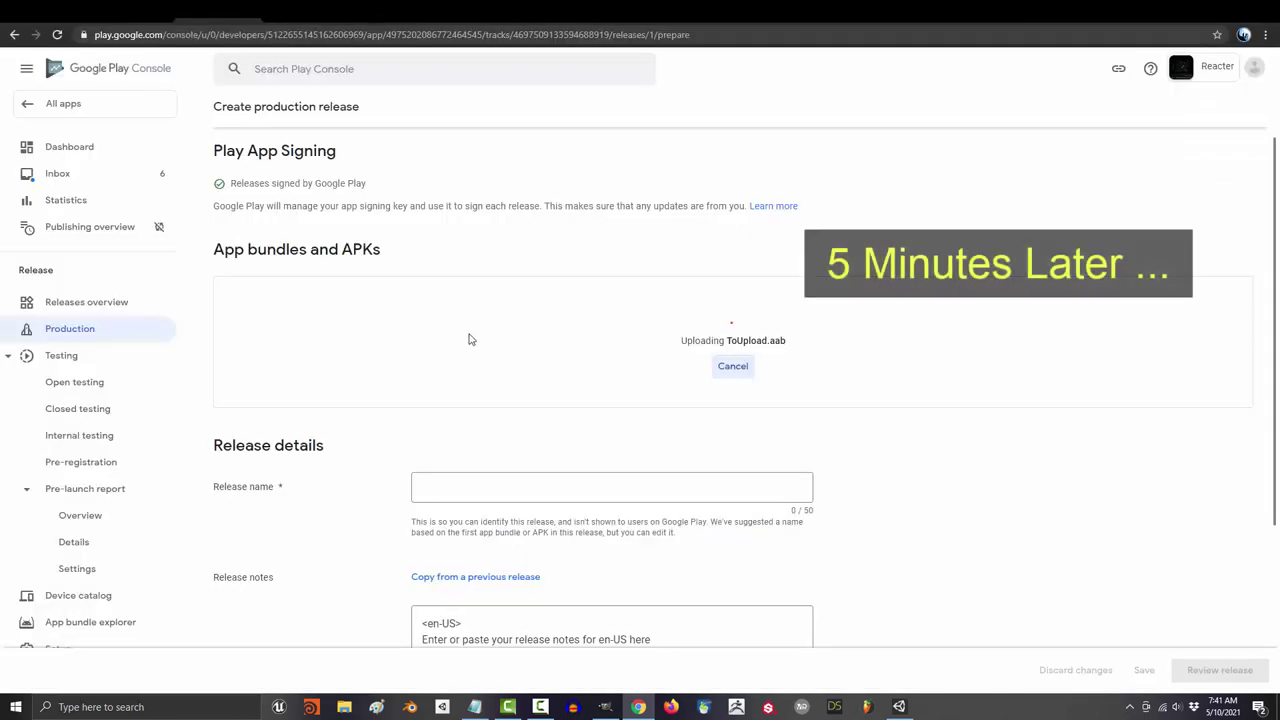
scroll(469, 334, down, 2)
text(ter)
scroll(966, 429, down, 1)
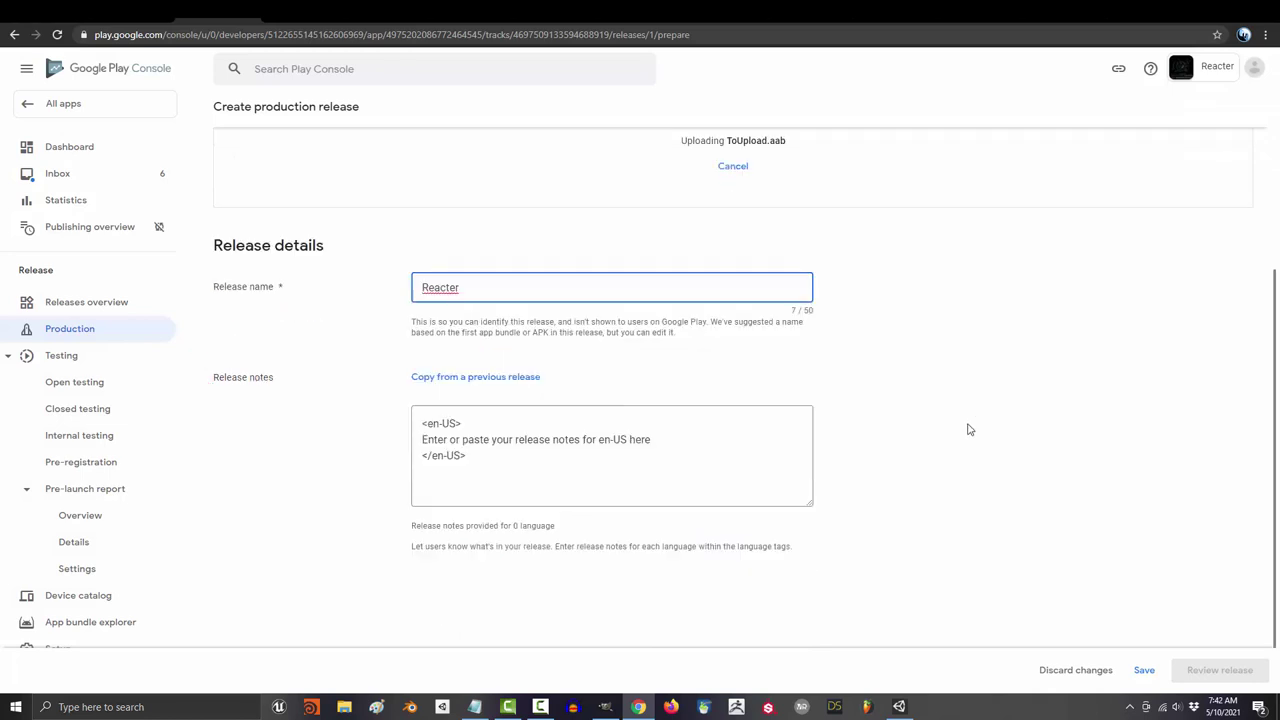
click(696, 398)
text(First Android Release!)
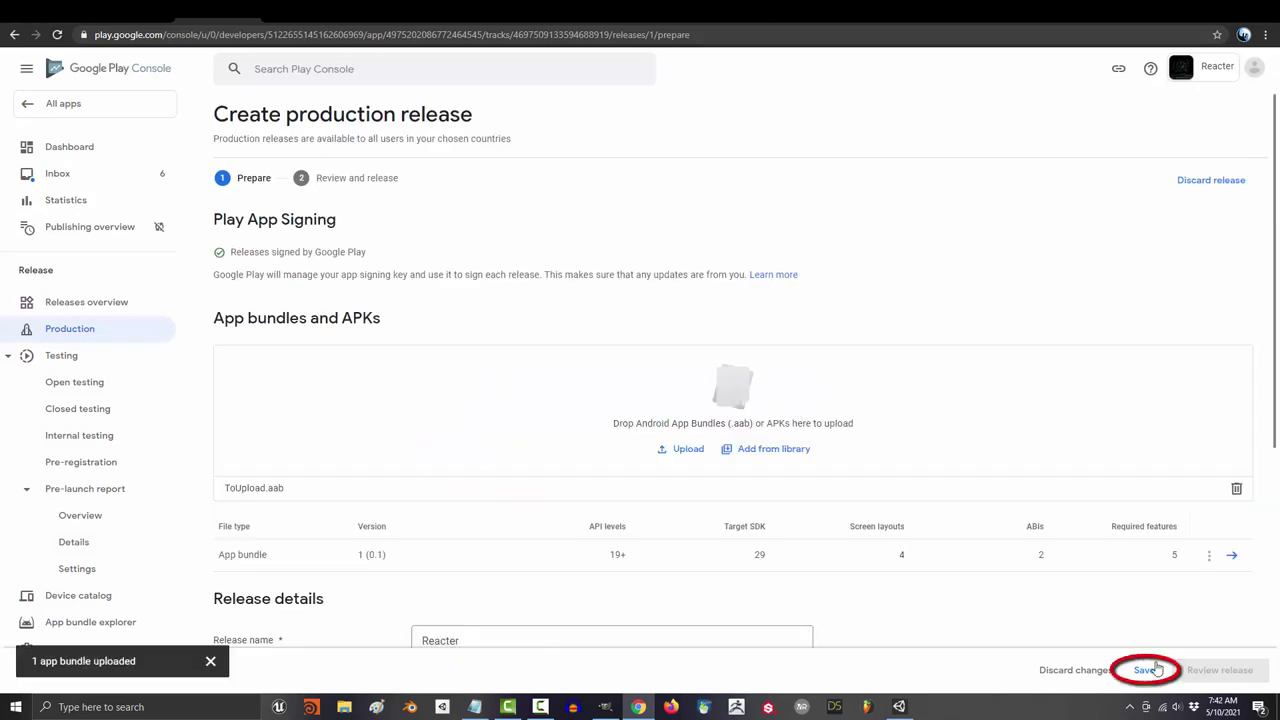
click(1144, 670)
Step: Review the release and confirm its rollout to Production
click(1210, 672)
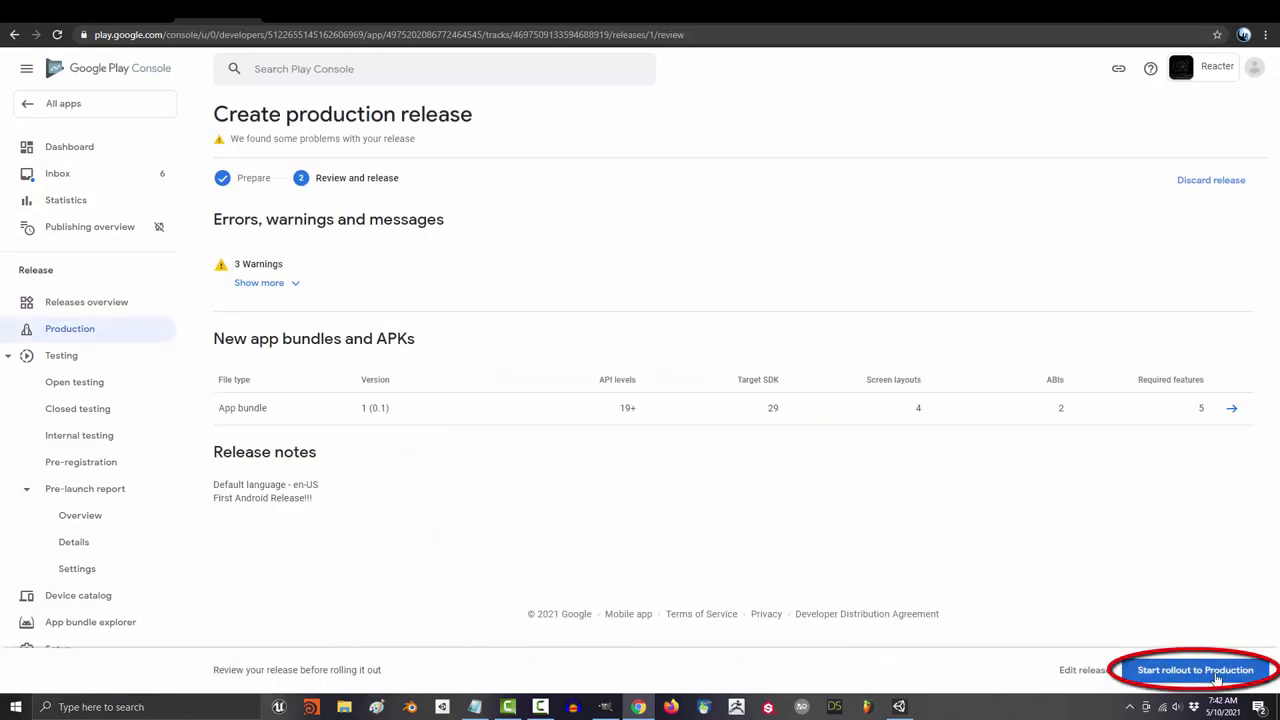
click(1214, 676)
click(749, 419)
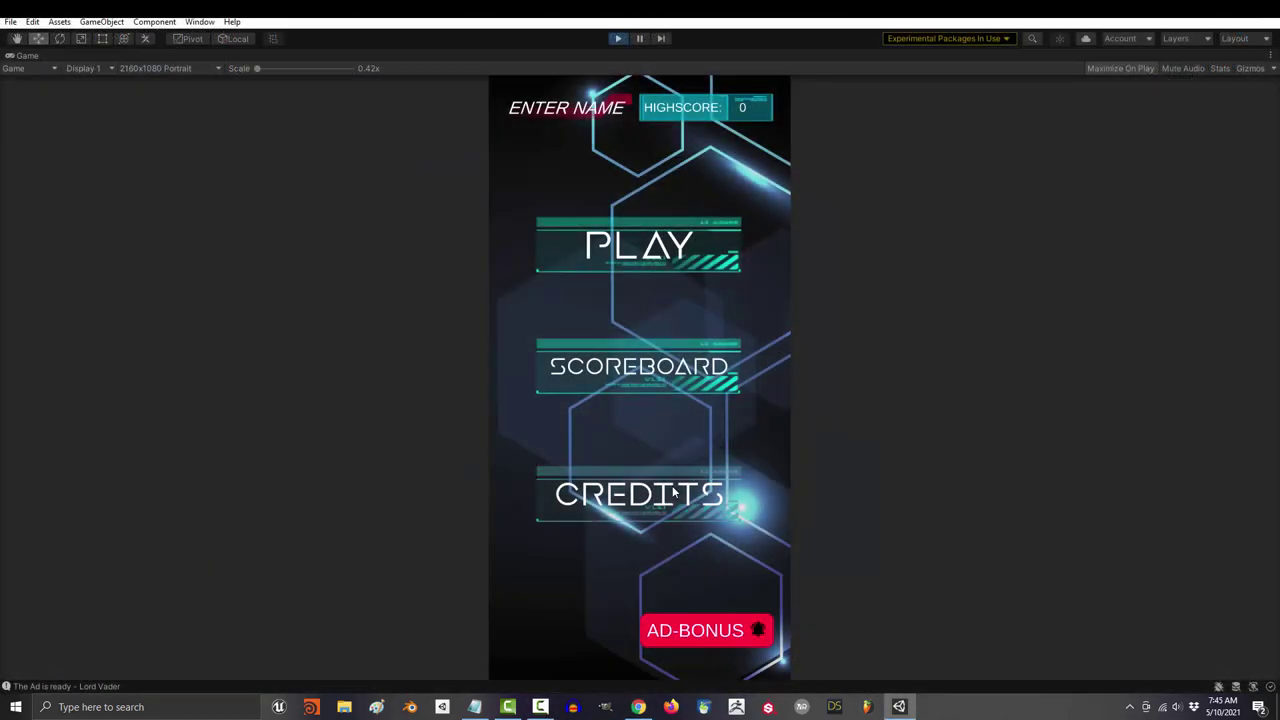
Step: Open CREDITS in the playing game and scroll down through the patrons and special thanks
click(674, 492)
scroll(709, 377, down, 5)
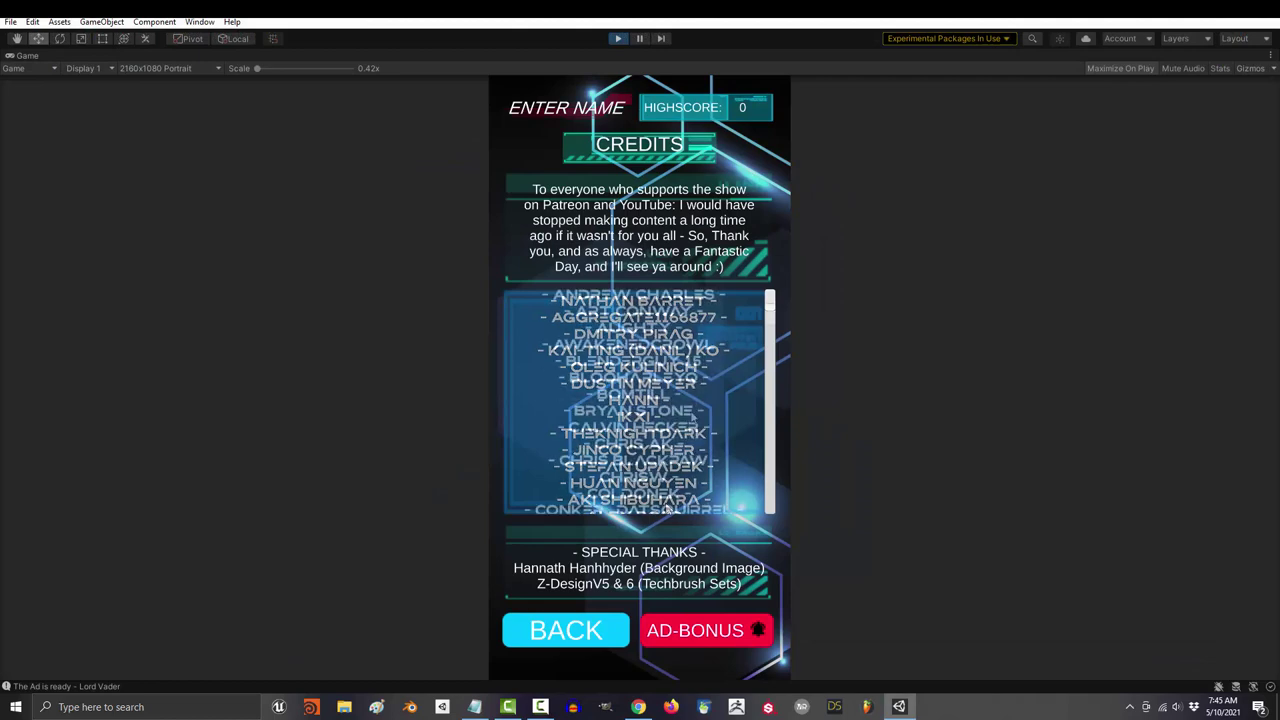
scroll(709, 377, down, 10)
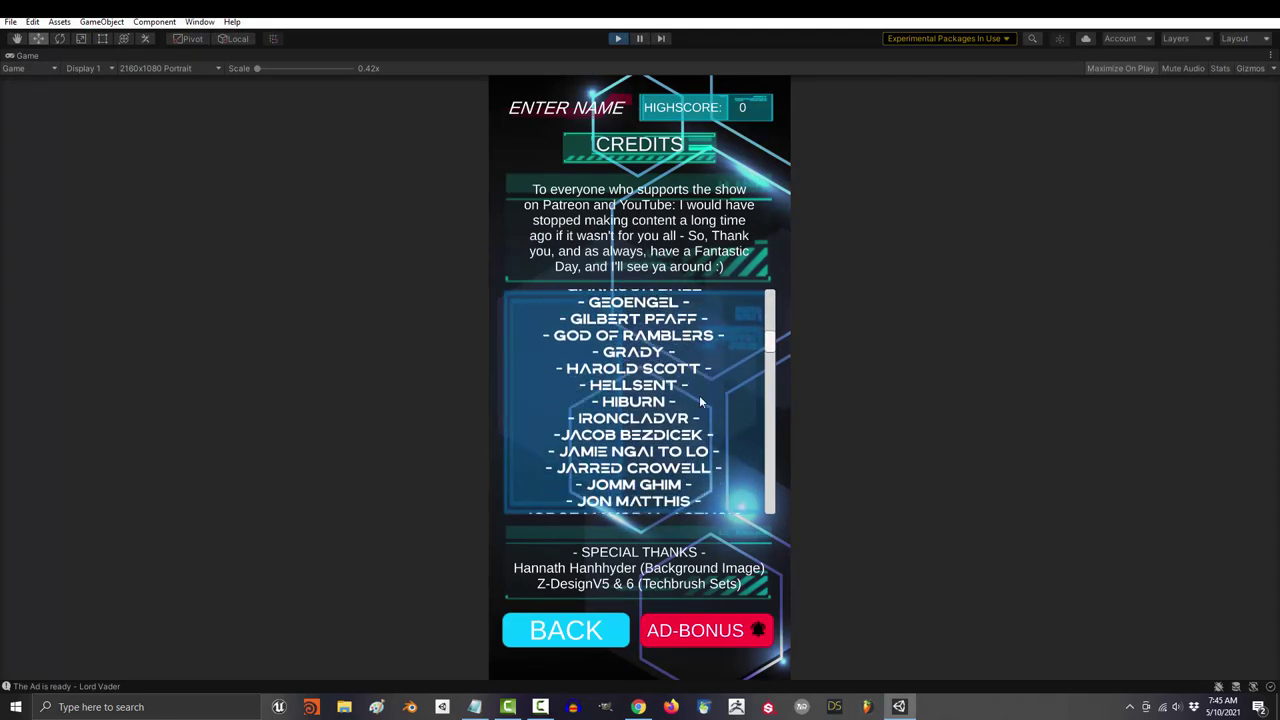
scroll(698, 456, down, 10)
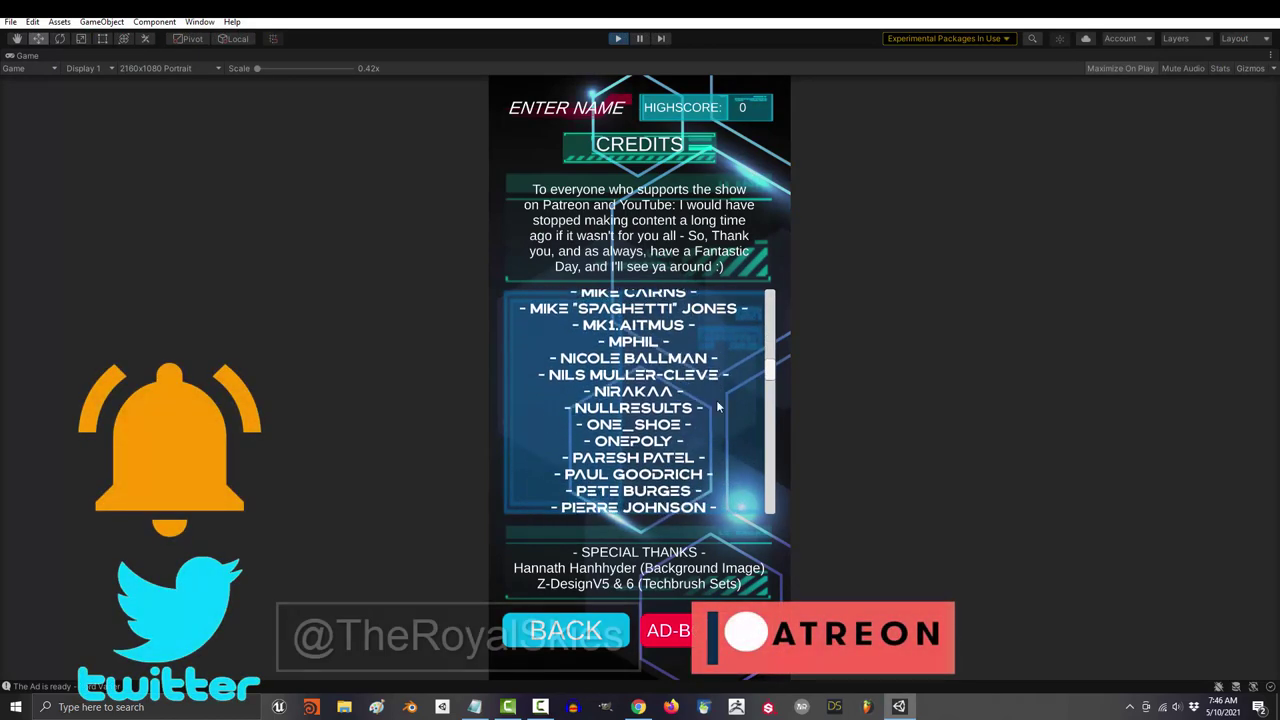
scroll(697, 481, down, 6)
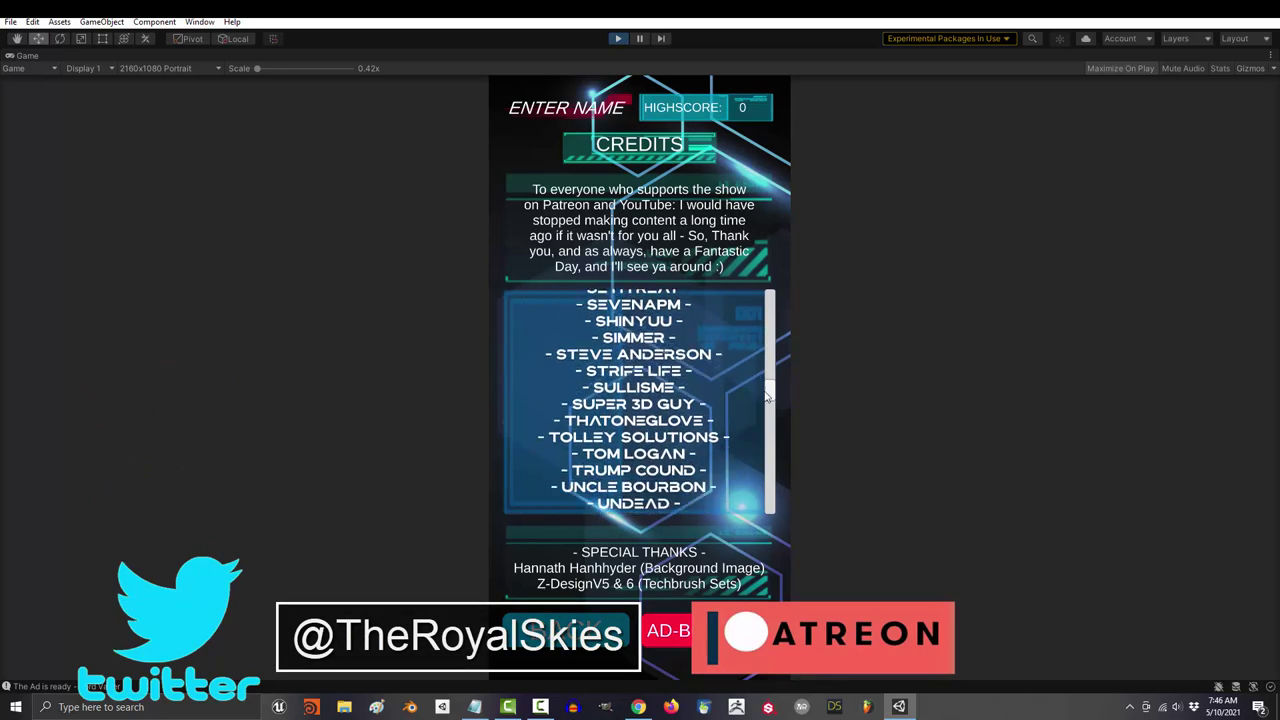